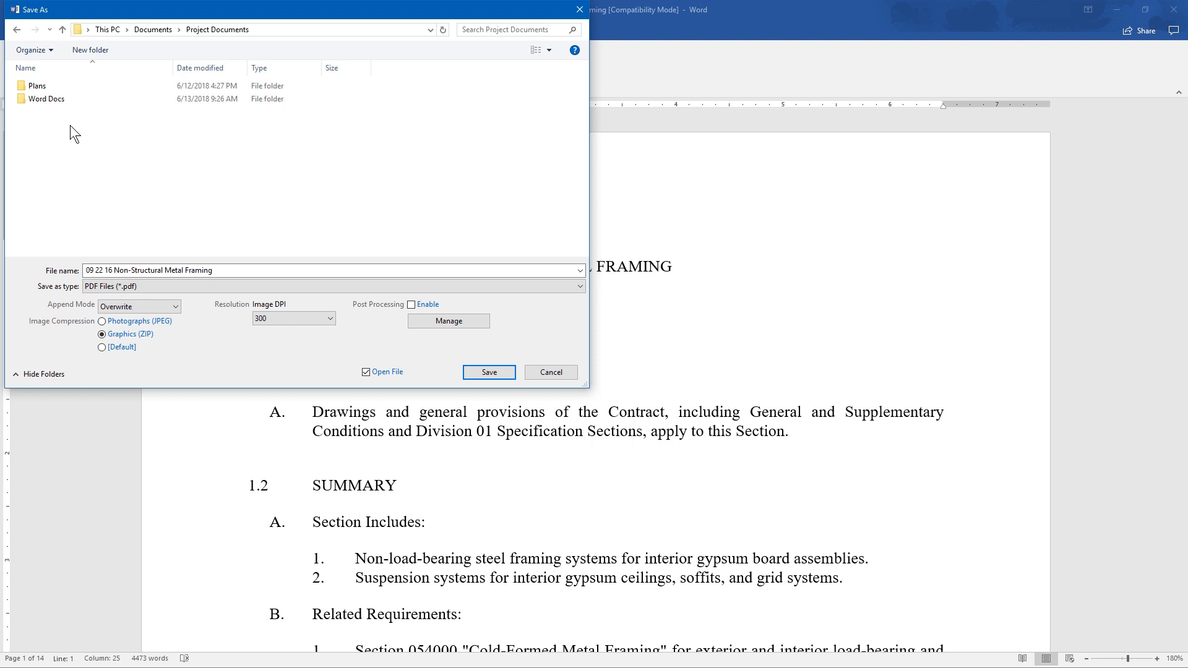
# - Cancel saving the PDF and review the default output folder options in the Bluebeam conversion settings
pyautogui.click(569, 371)
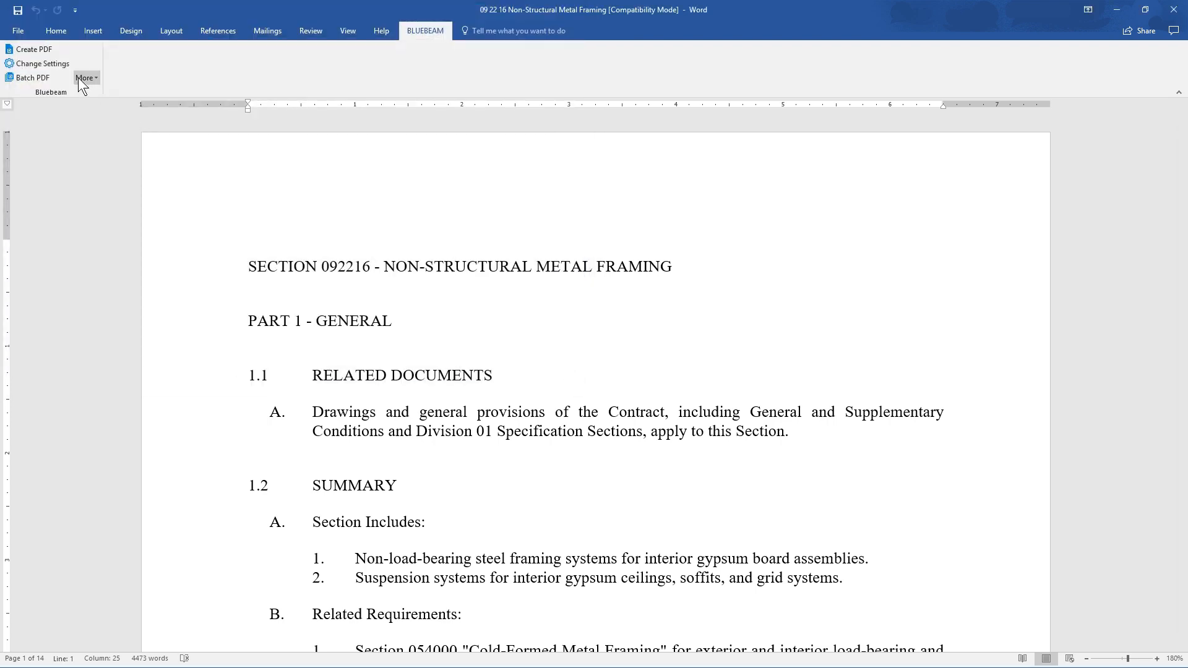
pyautogui.click(66, 67)
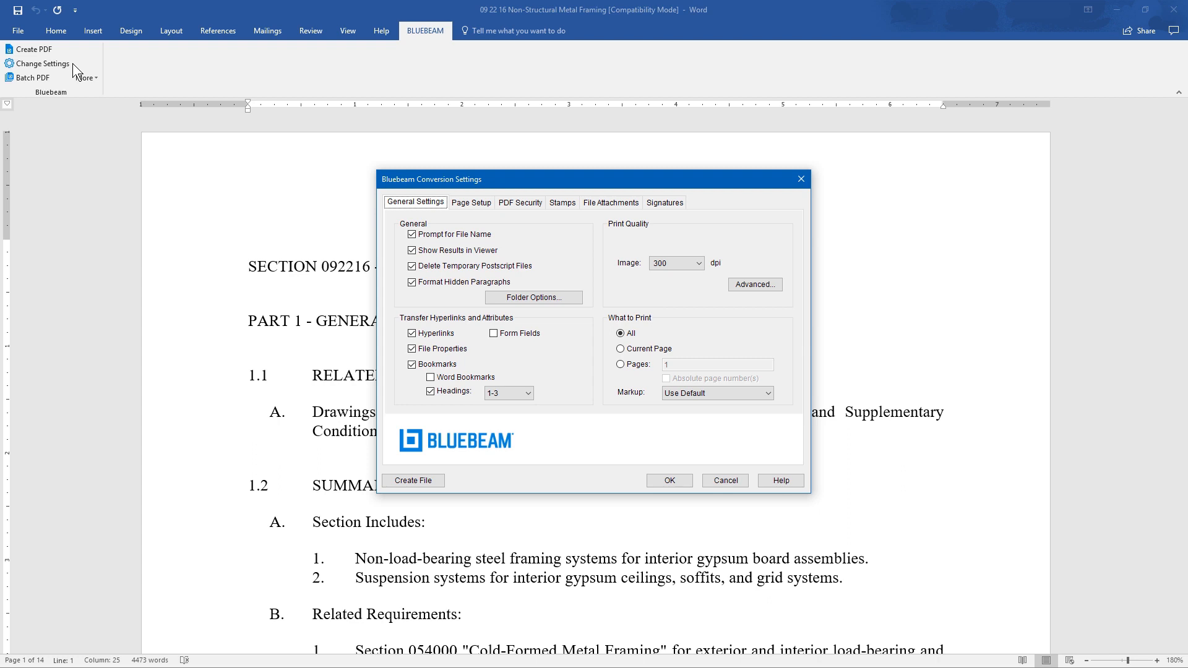
pyautogui.click(577, 296)
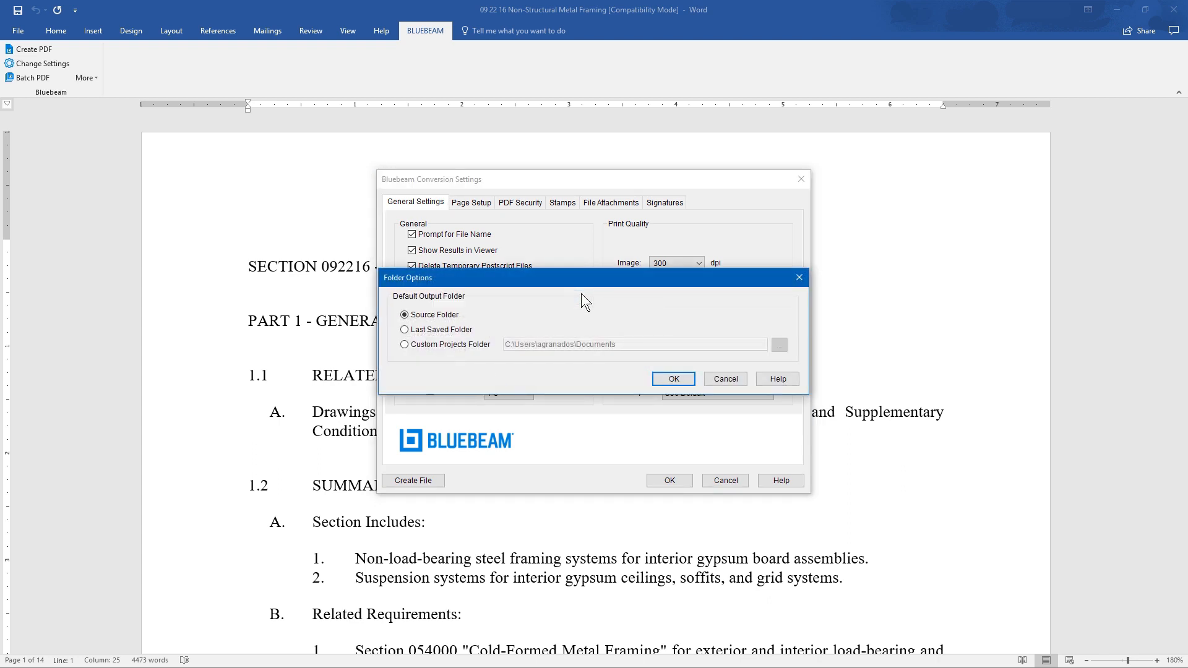
pyautogui.click(674, 379)
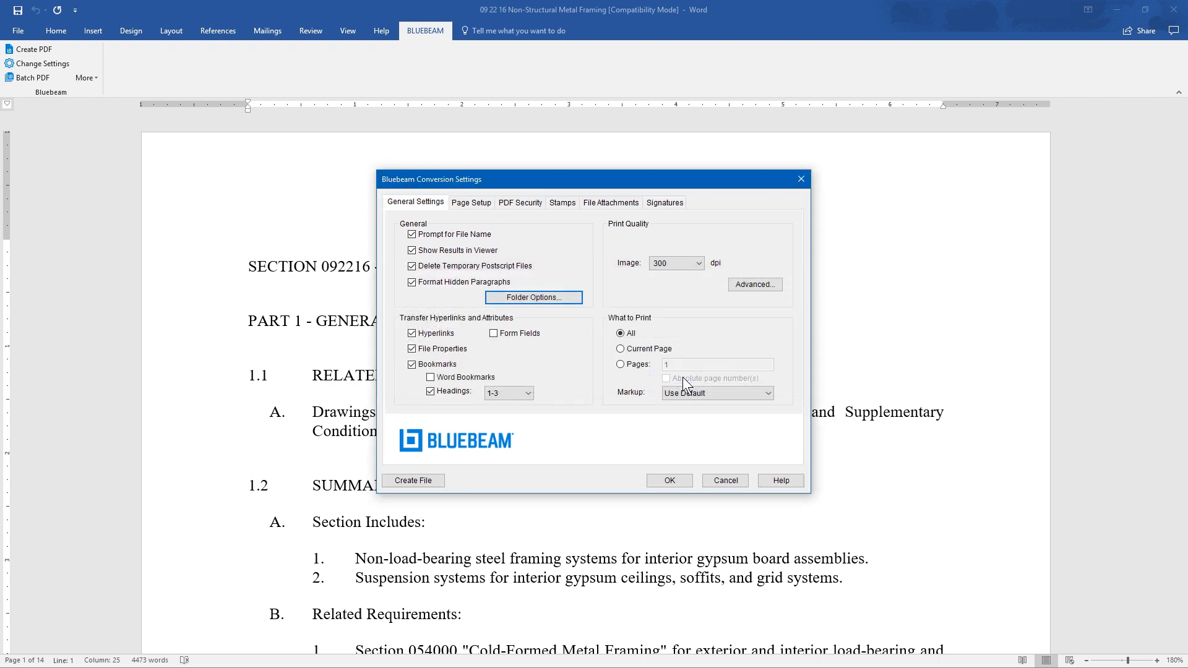
# - Preview the Custom and Global page setups, return to Native (Word), and view the PDF security options
pyautogui.click(470, 204)
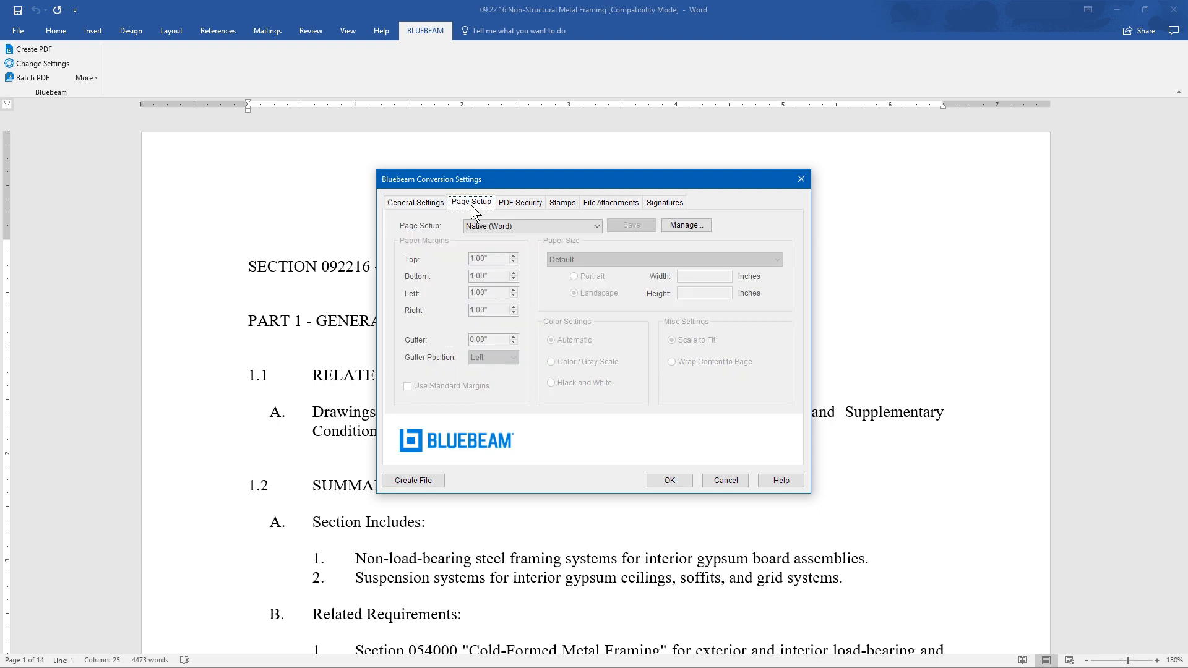
pyautogui.click(596, 227)
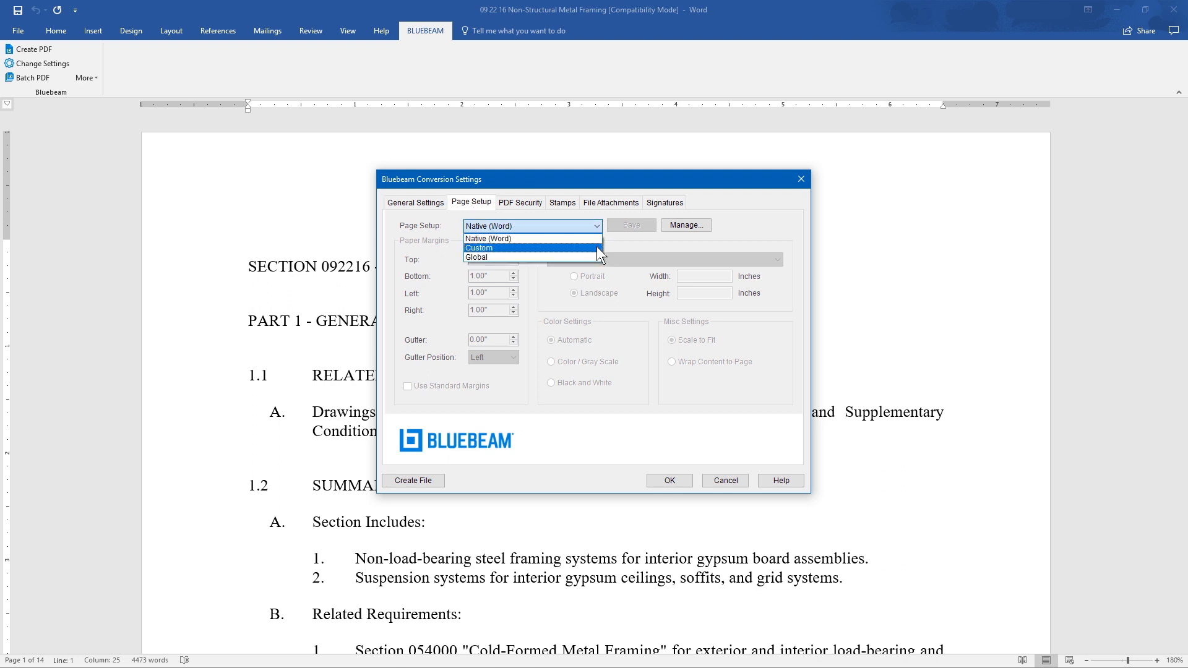
pyautogui.click(596, 247)
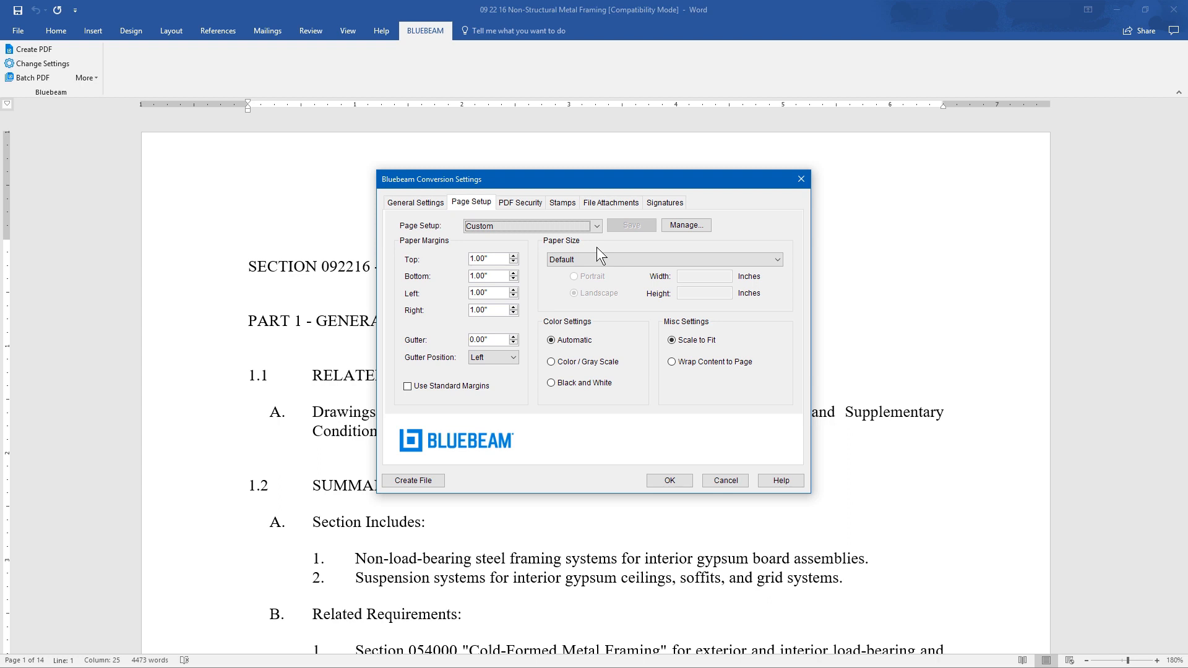
pyautogui.click(595, 228)
pyautogui.click(591, 253)
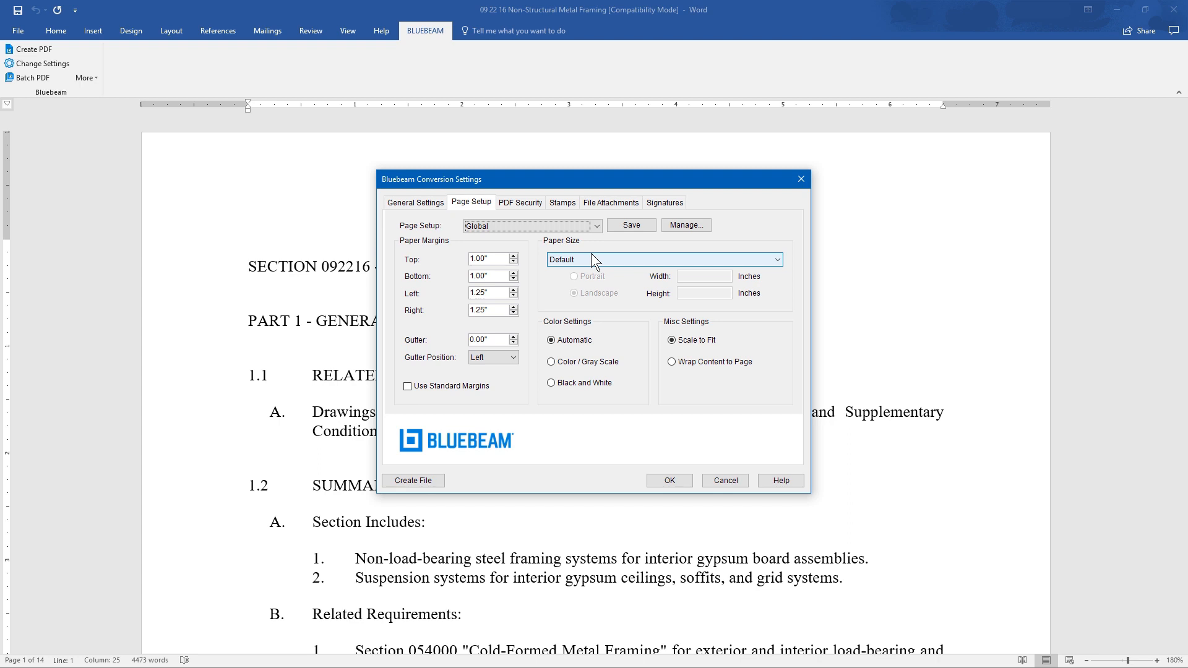
pyautogui.click(595, 227)
pyautogui.click(594, 239)
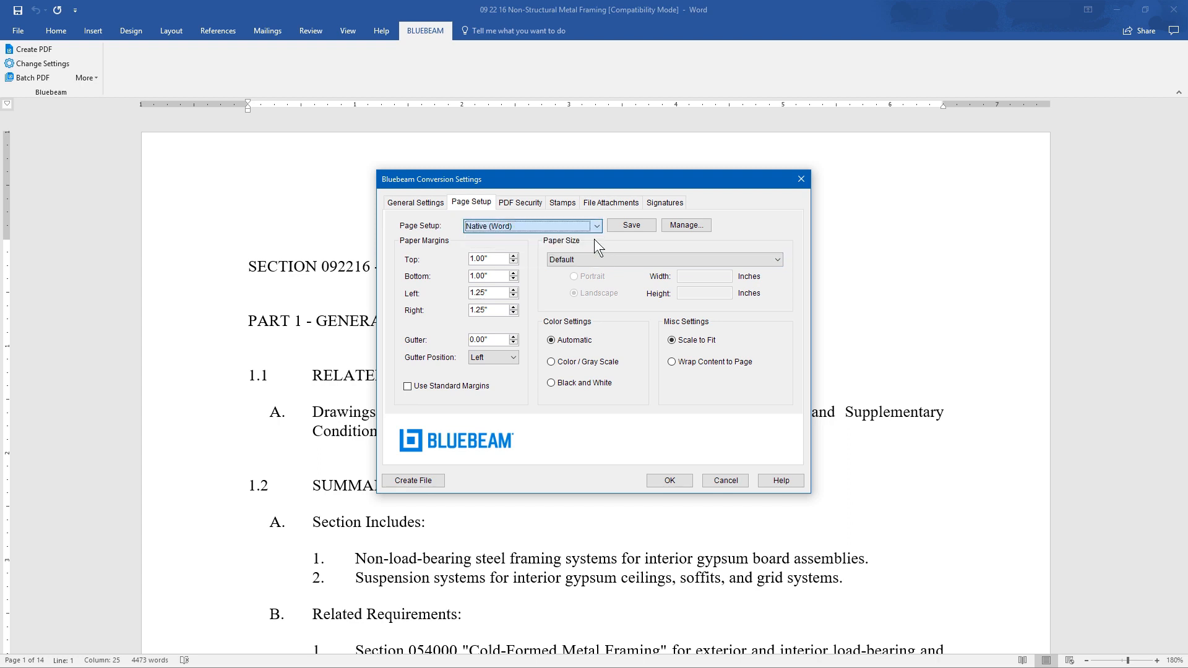
pyautogui.click(525, 207)
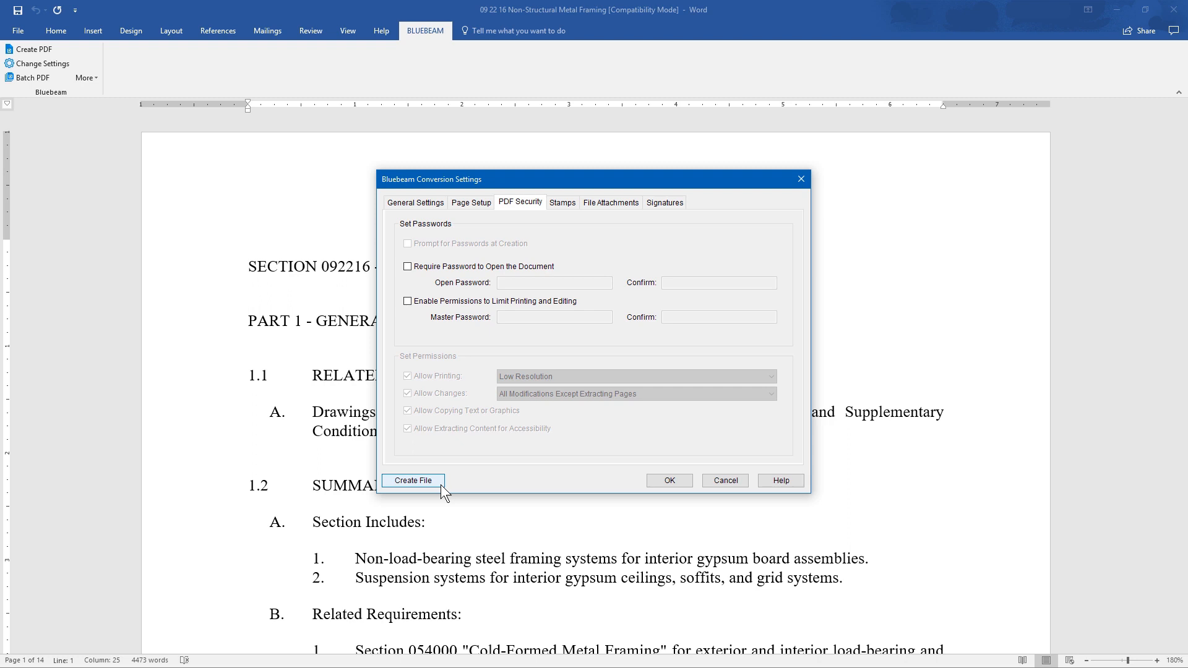
# - Add the ForReview.pdf stamp to the conversion settings with a rotation of 15 degrees
pyautogui.click(556, 204)
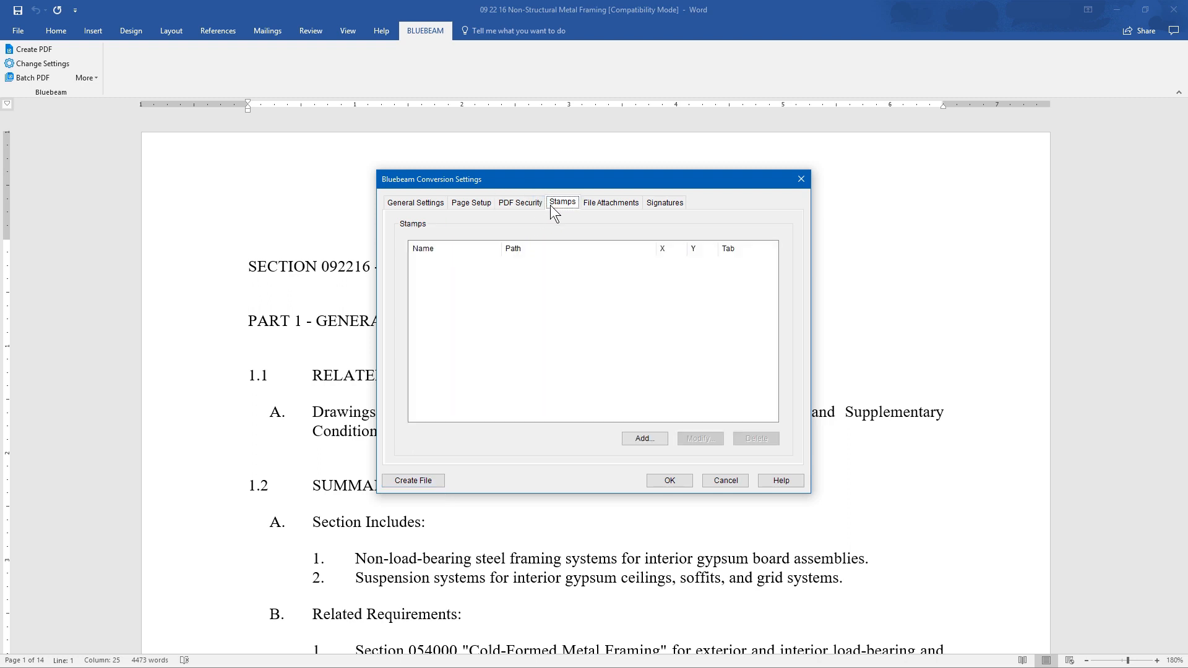
pyautogui.click(652, 439)
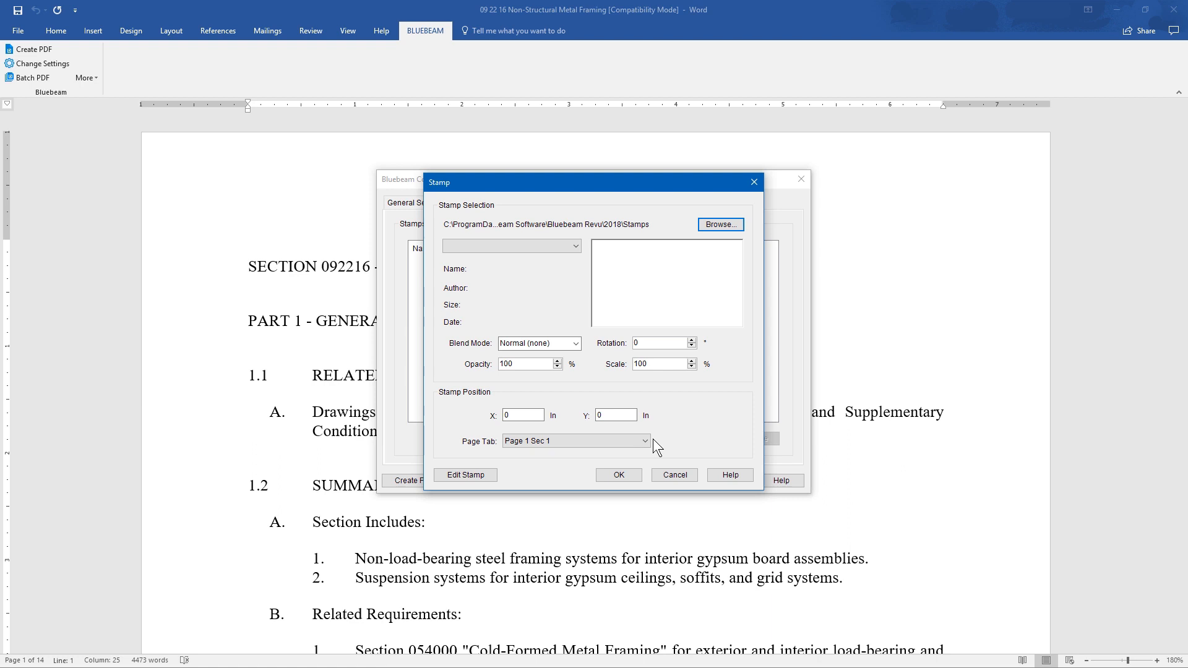
pyautogui.click(576, 247)
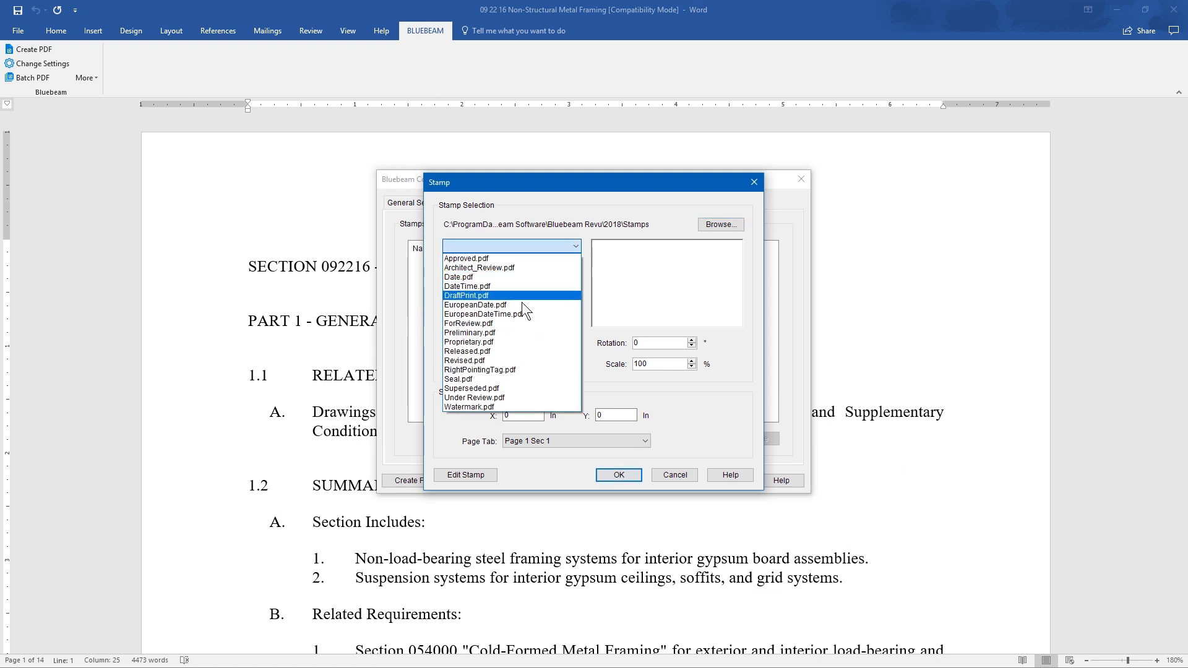
pyautogui.click(508, 325)
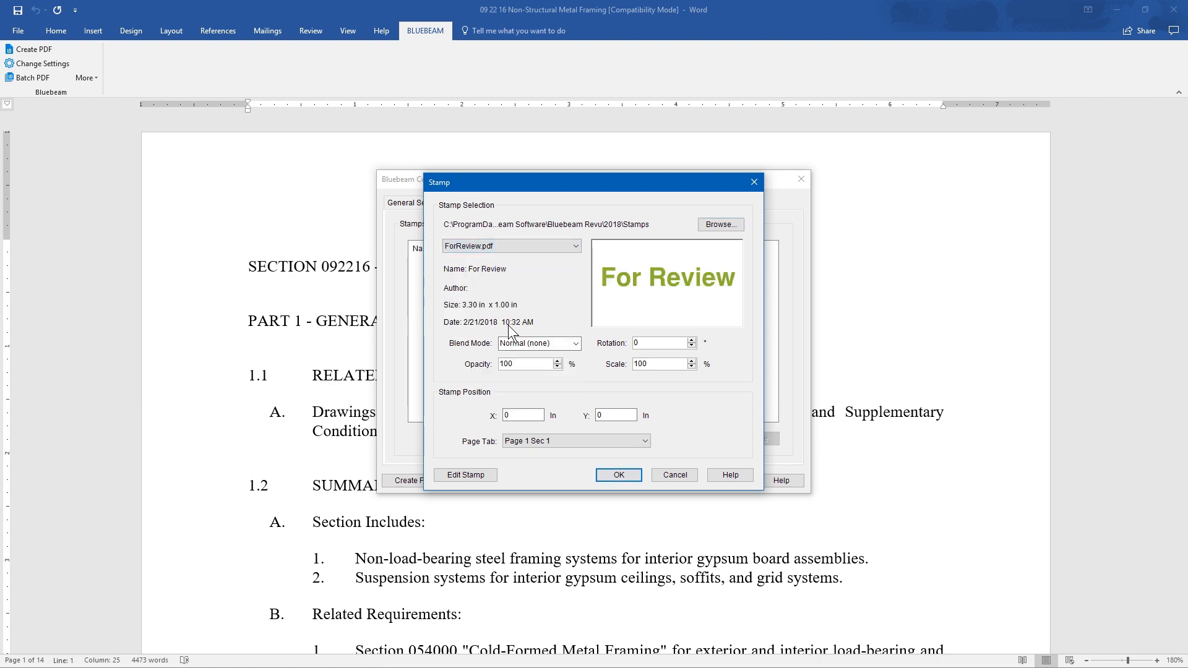
pyautogui.click(691, 340)
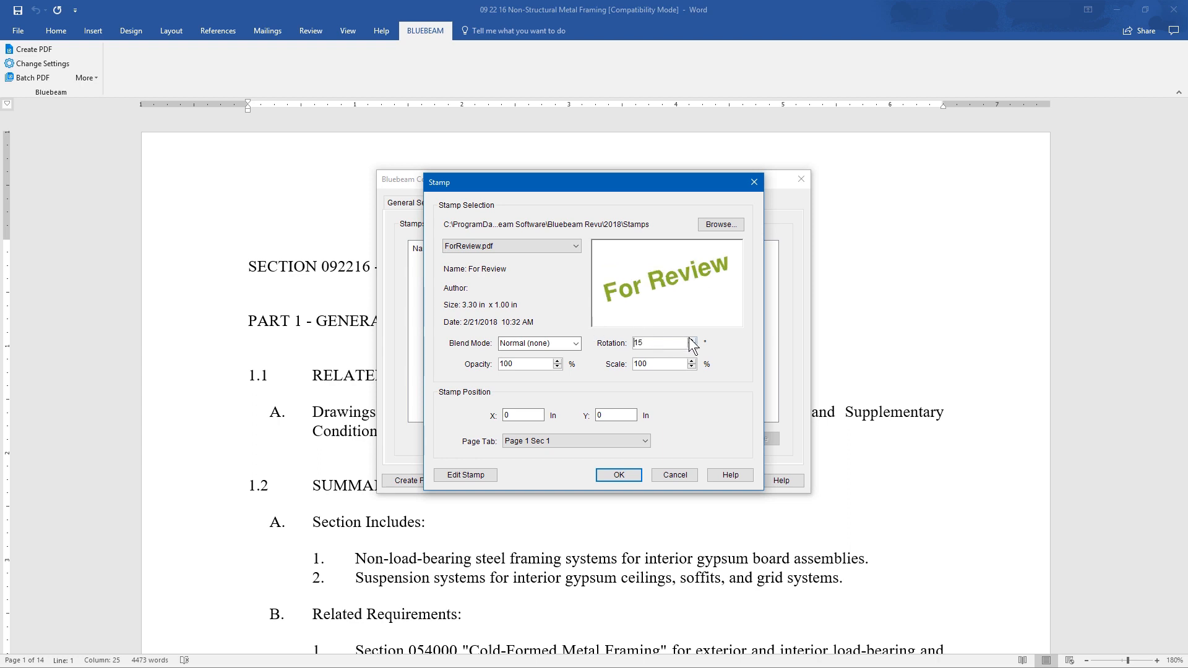
pyautogui.click(489, 478)
pyautogui.click(609, 479)
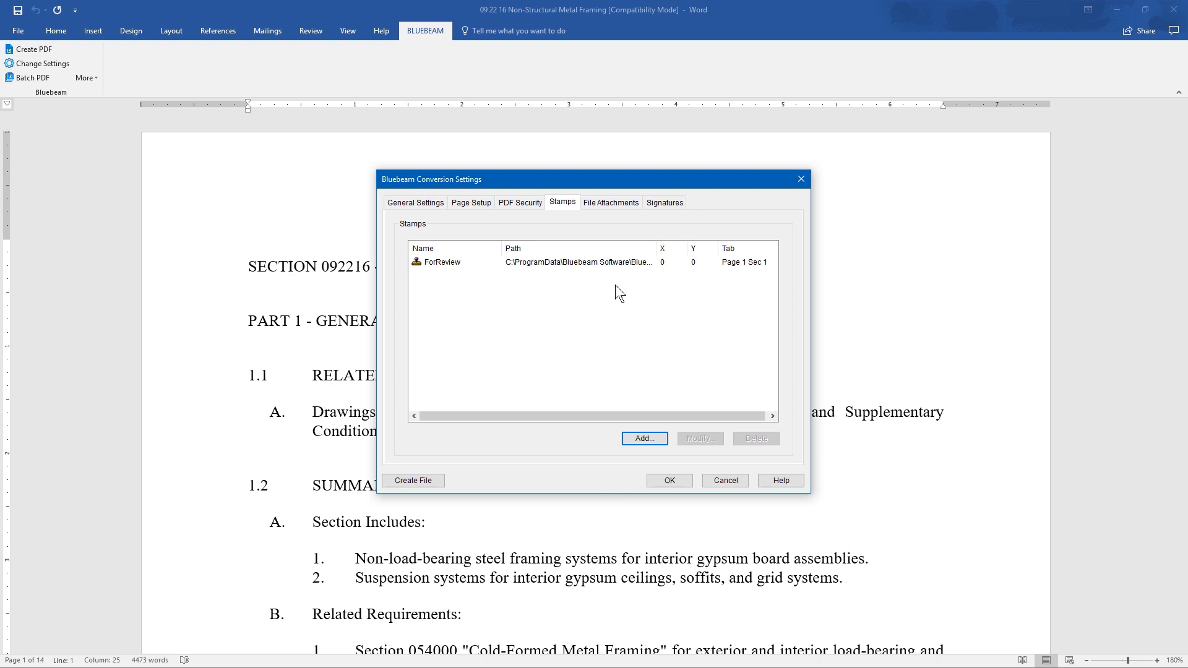
pyautogui.click(619, 266)
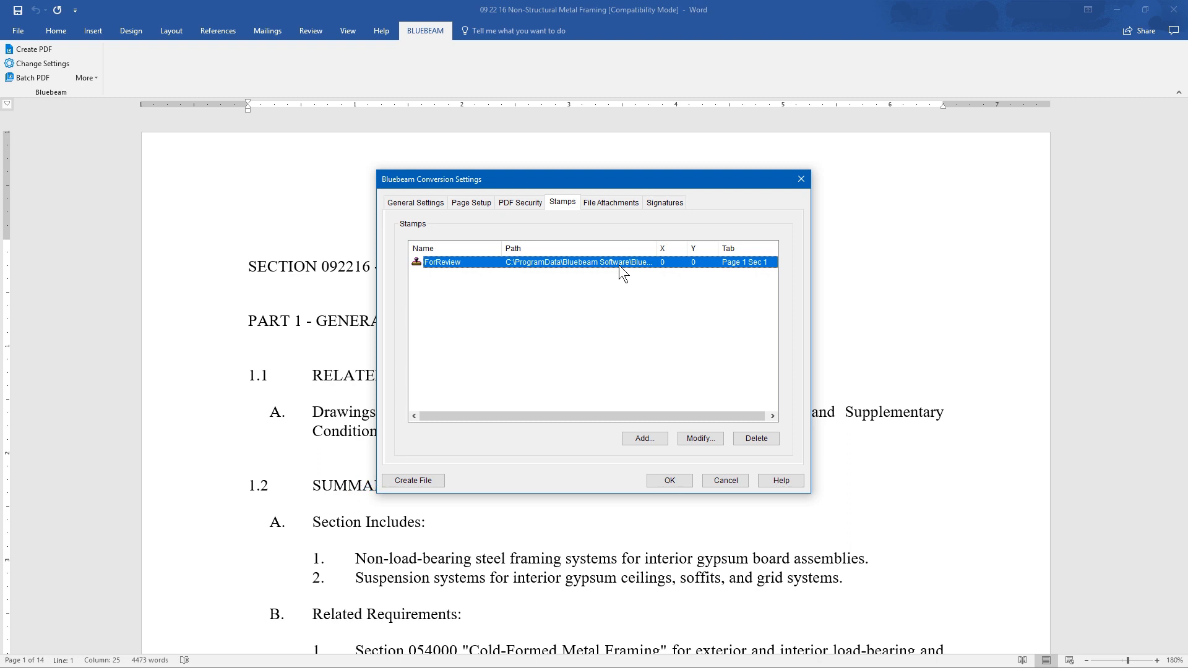
# - Start a new file attachment and choose the A1.1.1 - 1ST FLOOR PLAN SOUTH PDF from the Plans folder
pyautogui.click(619, 206)
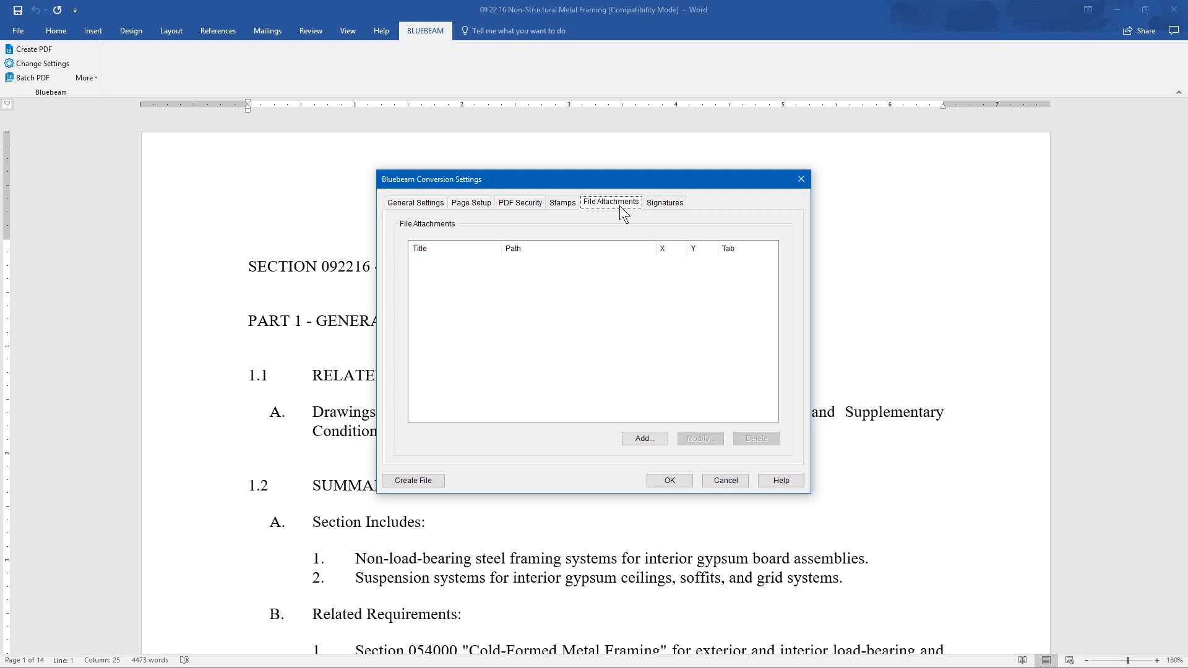
pyautogui.click(644, 438)
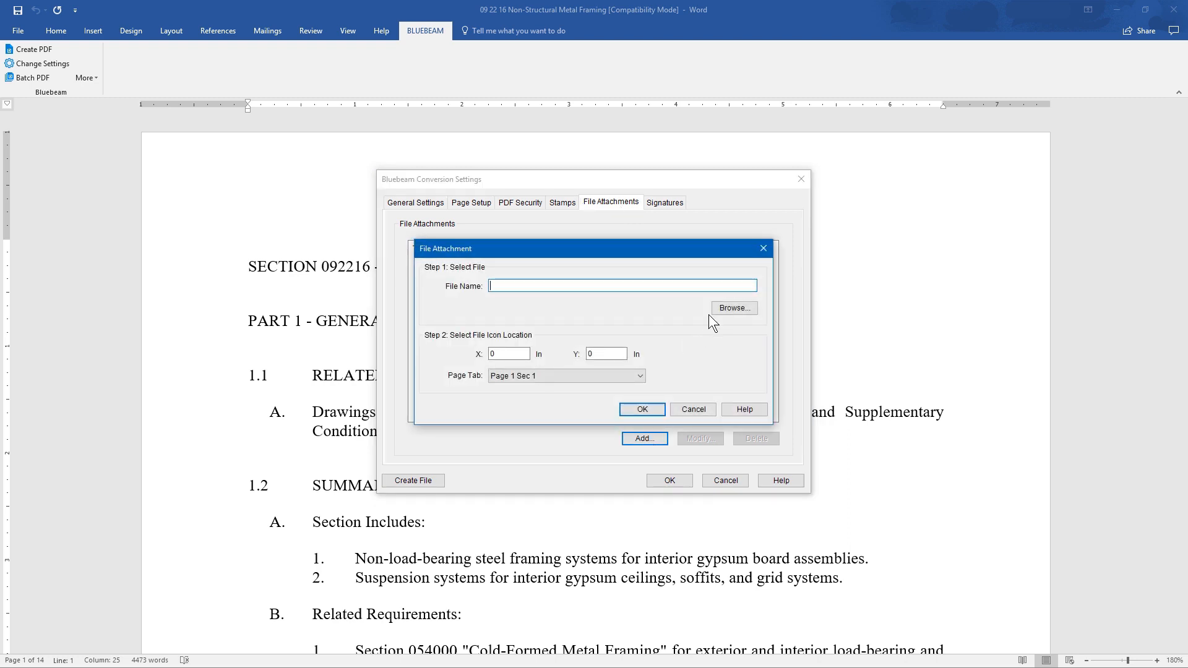
pyautogui.click(734, 308)
pyautogui.click(716, 342)
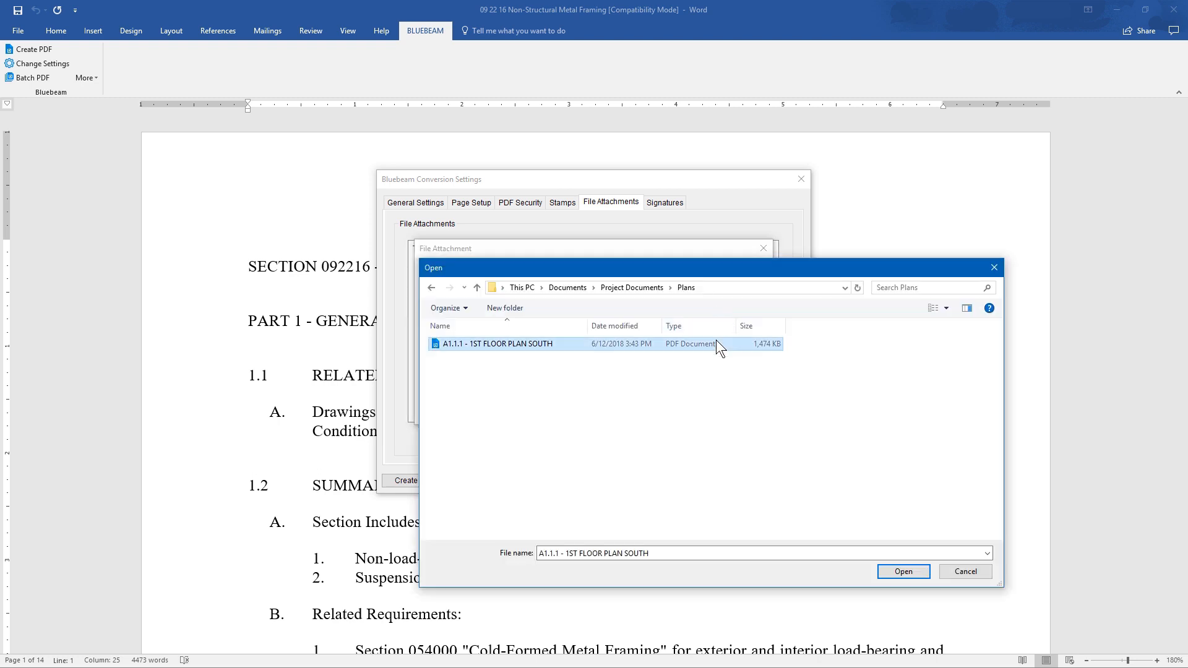
pyautogui.click(911, 575)
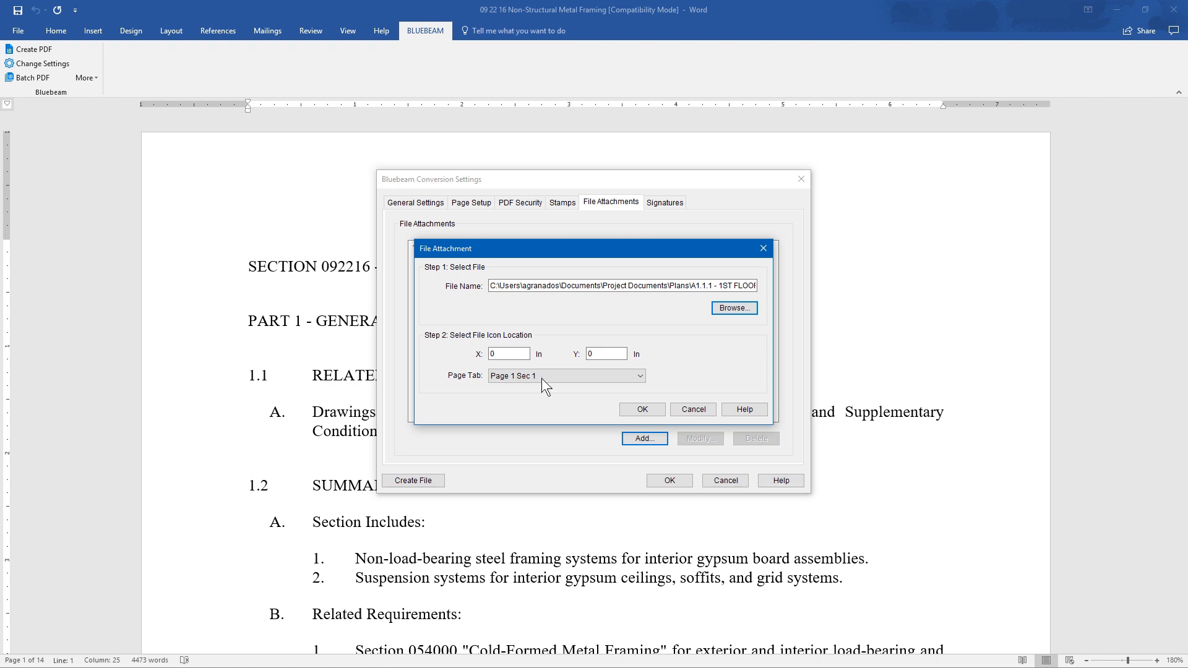
# - Set the attachment's icon location to X 5 in and Y 1 in and add it to the attachments
pyautogui.doubleClick(508, 353)
pyautogui.write('5')
pyautogui.click(604, 354)
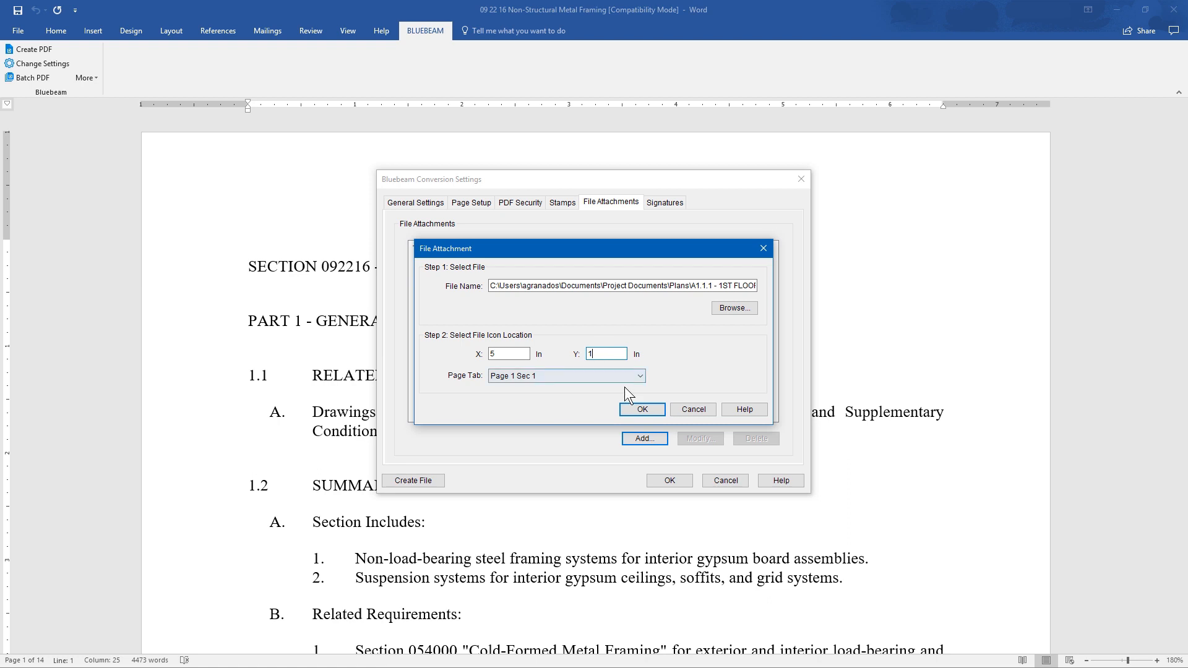
pyautogui.click(632, 409)
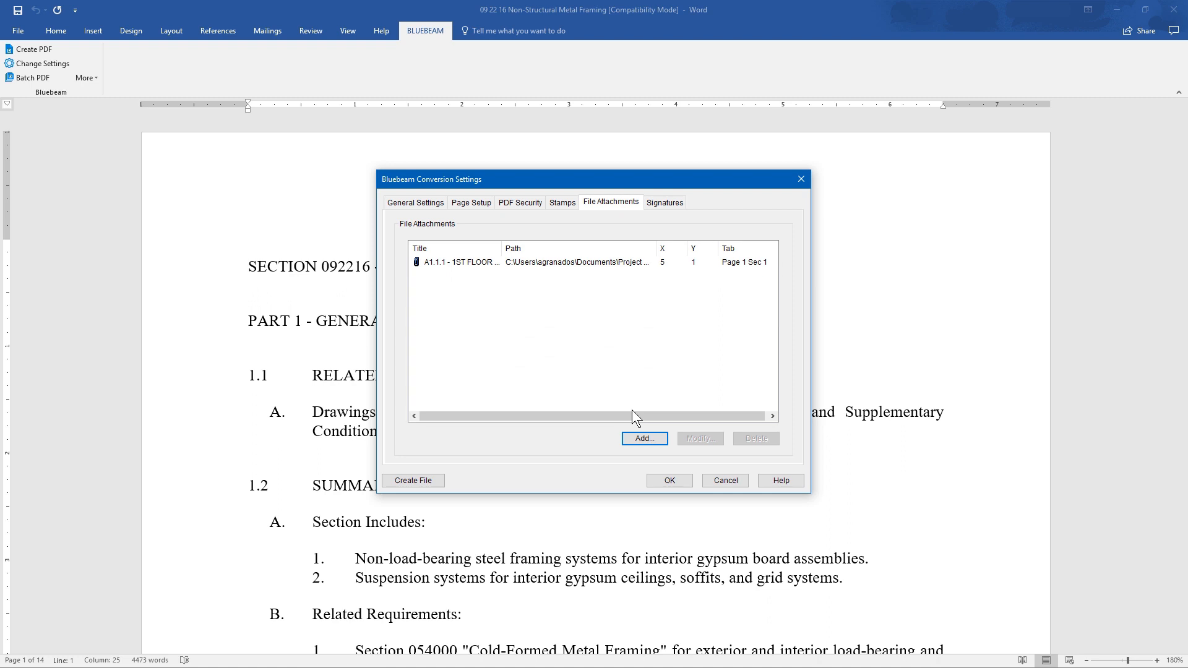
pyautogui.click(648, 266)
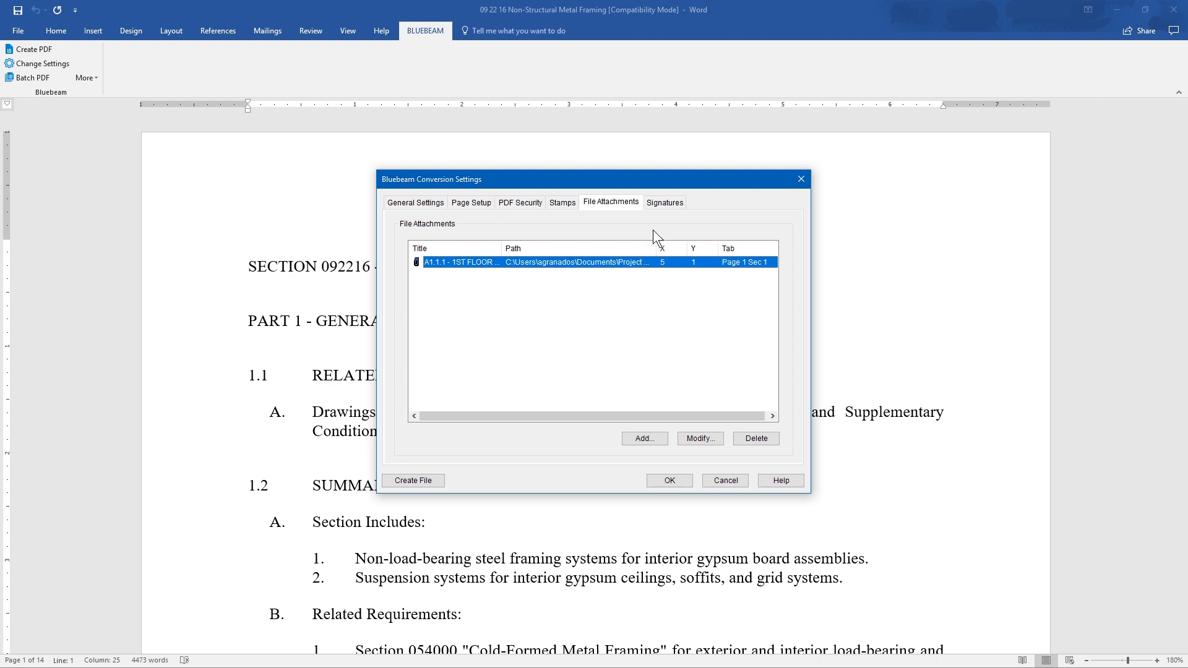
# - Start a digital signature field titled "Signature" with the description "Please sign here"
pyautogui.click(657, 204)
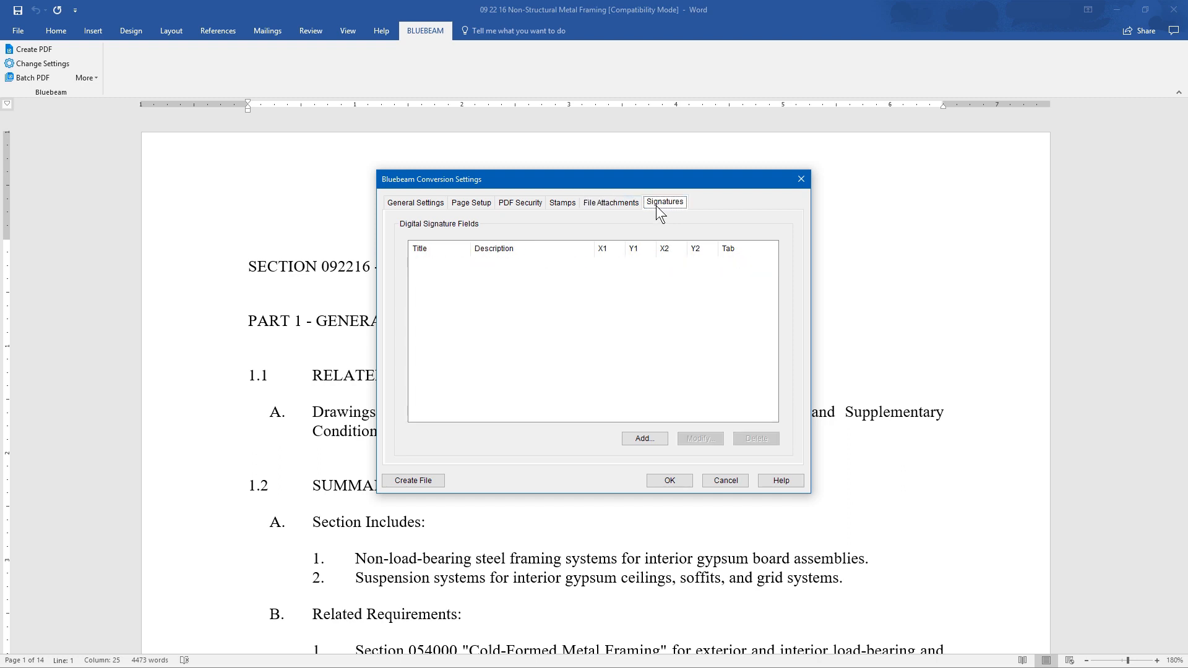
pyautogui.click(646, 439)
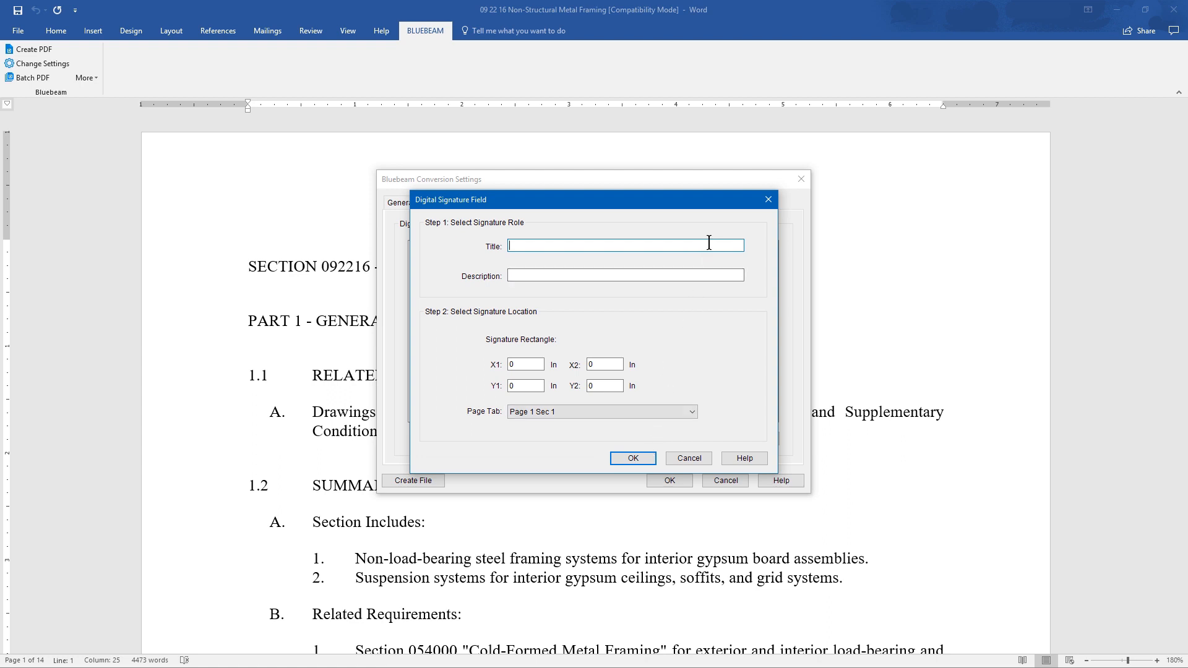
pyautogui.write('Signature')
pyautogui.click(713, 271)
pyautogui.write('Please sign here')
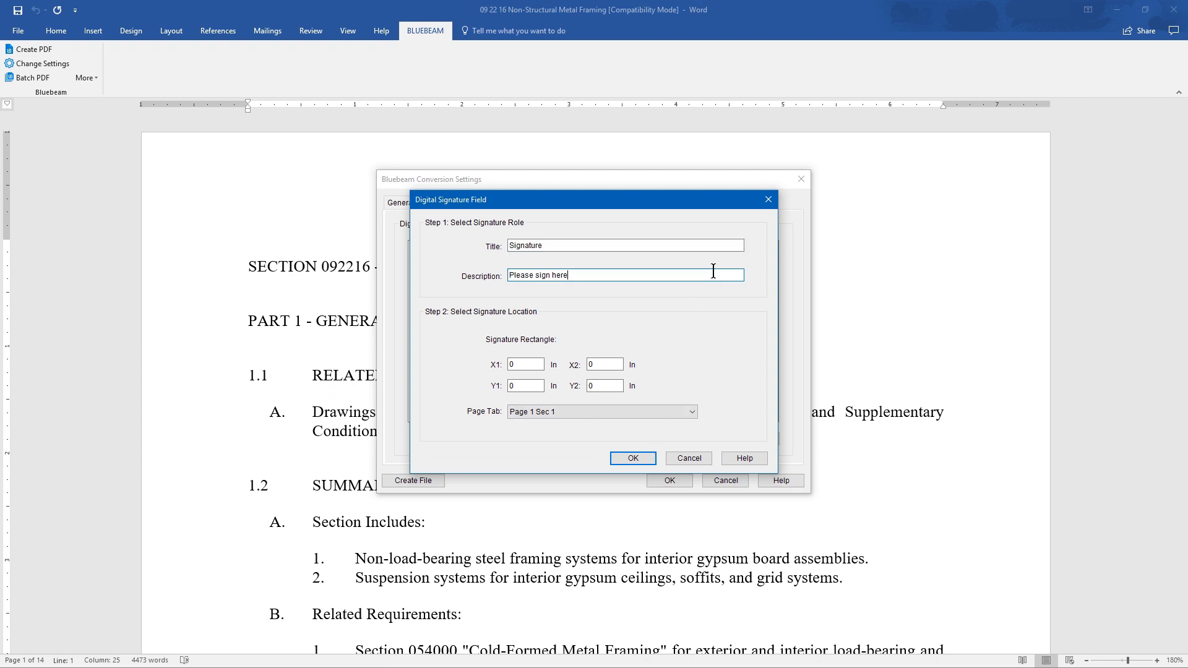
# - Set the signature rectangle to X1 1, X2 3, Y1 7 and Y2 9 in on Page 14 Sec 1 and add the field
pyautogui.doubleClick(537, 365)
pyautogui.write('1')
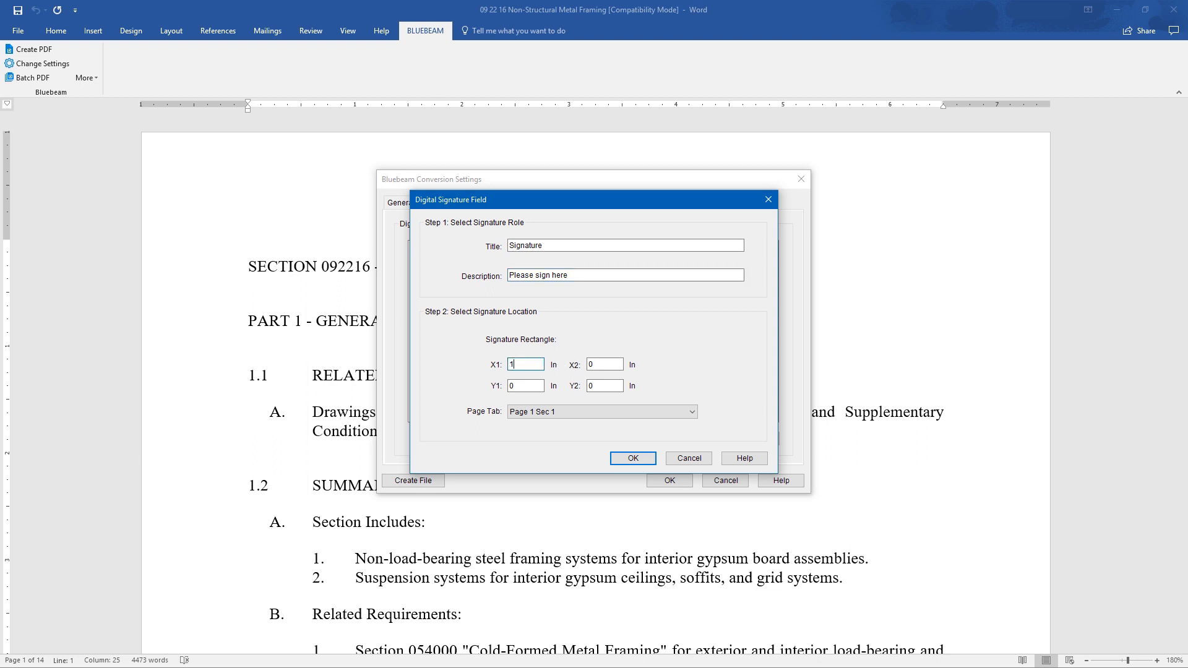
pyautogui.doubleClick(611, 364)
pyautogui.write('3')
pyautogui.doubleClick(537, 385)
pyautogui.write('7')
pyautogui.doubleClick(598, 385)
pyautogui.write('9')
pyautogui.click(688, 410)
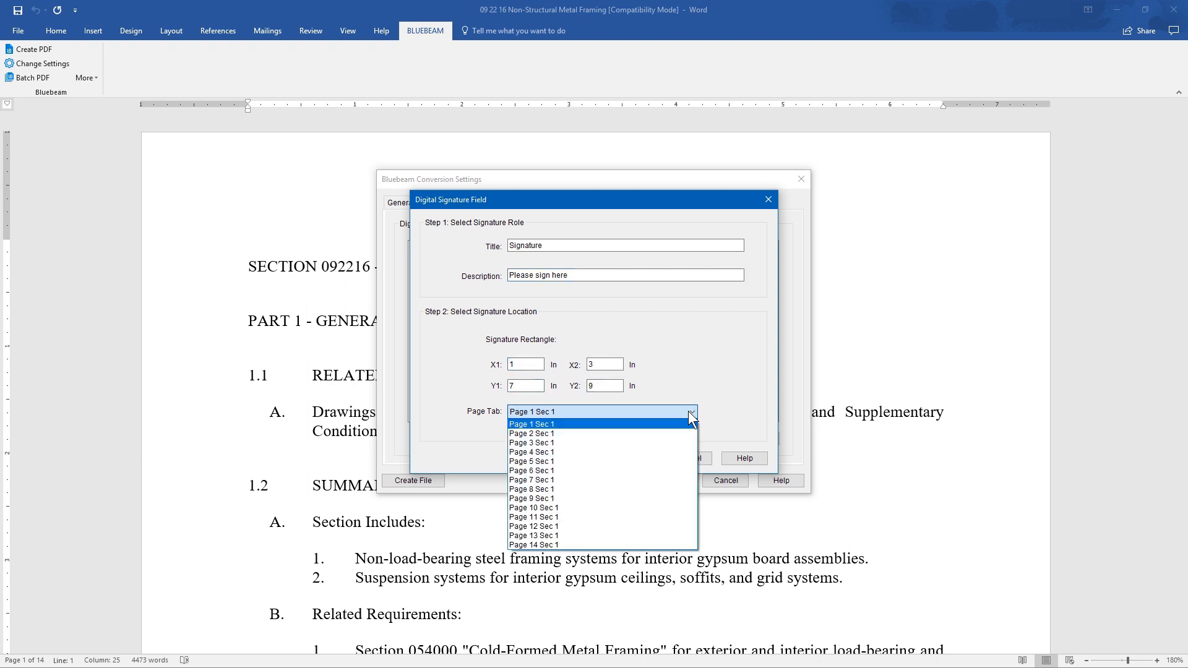
pyautogui.click(625, 543)
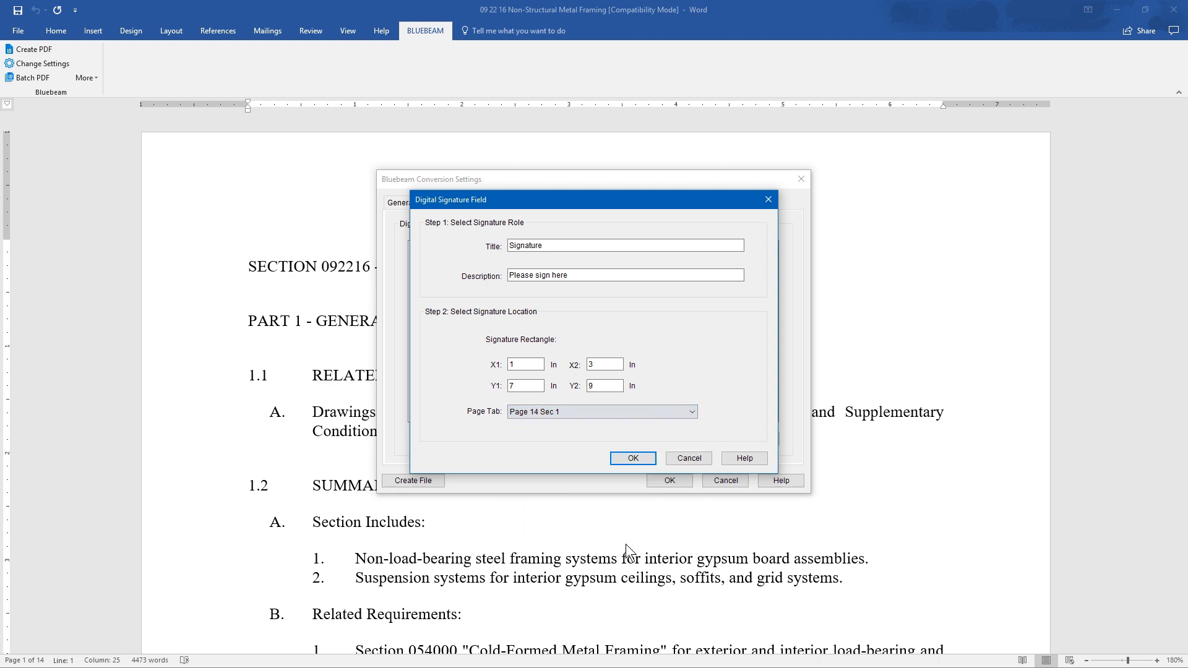
pyautogui.click(640, 459)
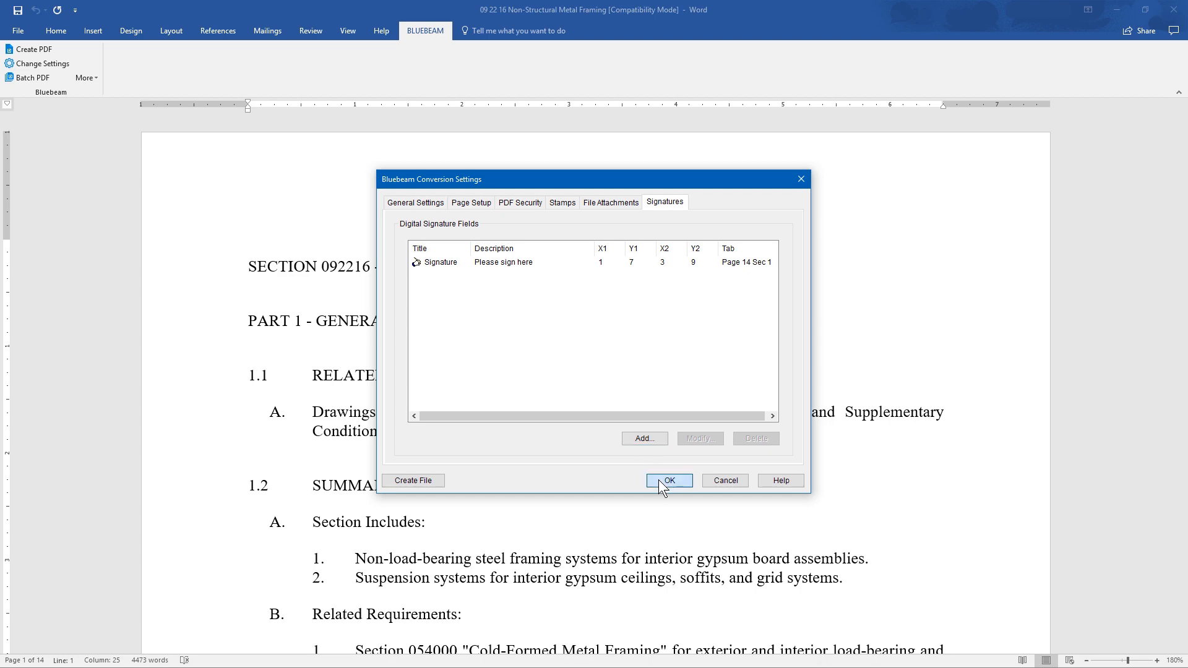
# - Create the PDF with the accepted conversion settings and go to its last page
pyautogui.click(658, 480)
pyautogui.click(44, 53)
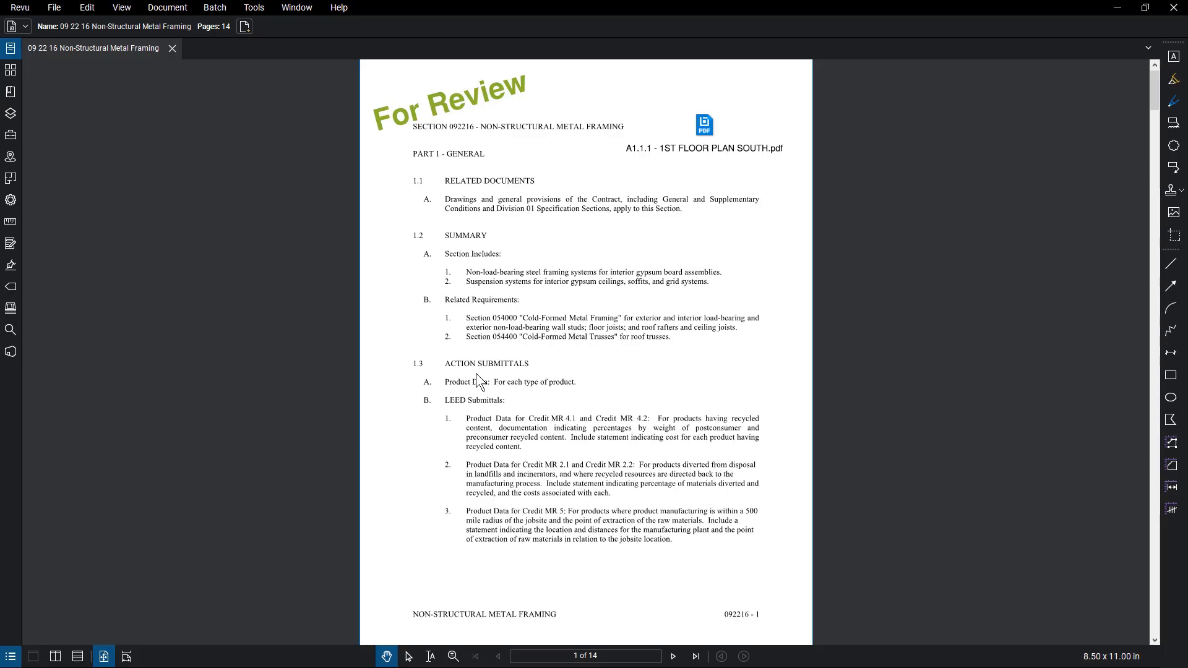
pyautogui.click(695, 656)
# - Switch to Word and start a new Bluebeam batch with the Word Docs folder as its source
pyautogui.hotkey('alt', 'Tab')
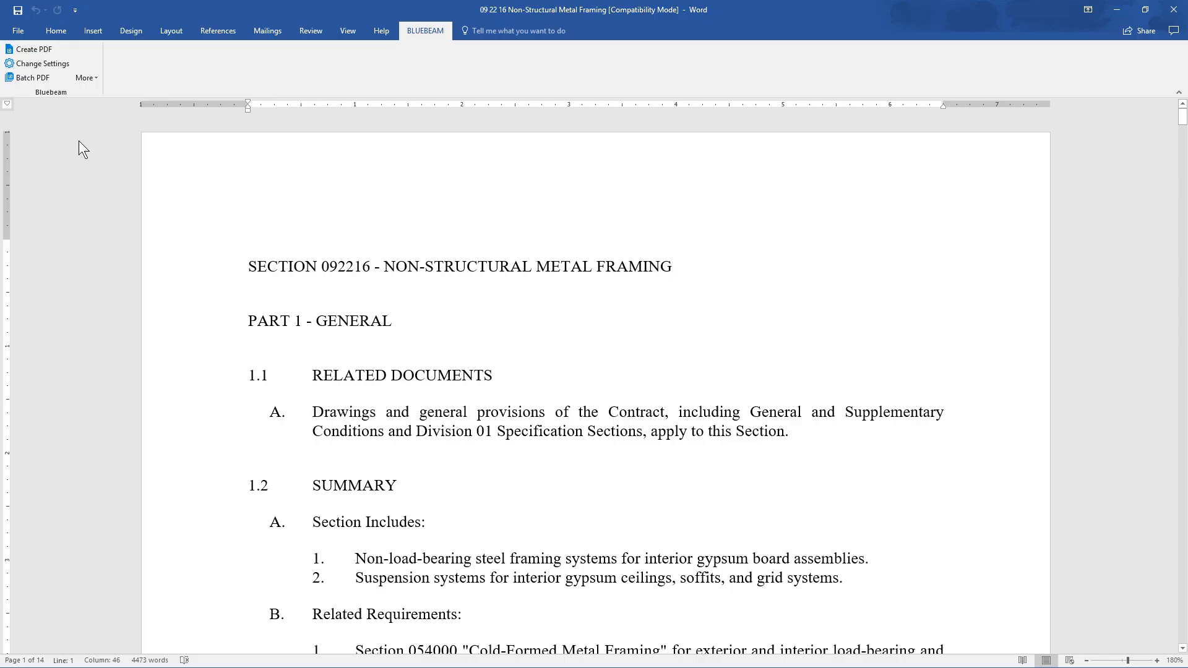
pyautogui.click(47, 80)
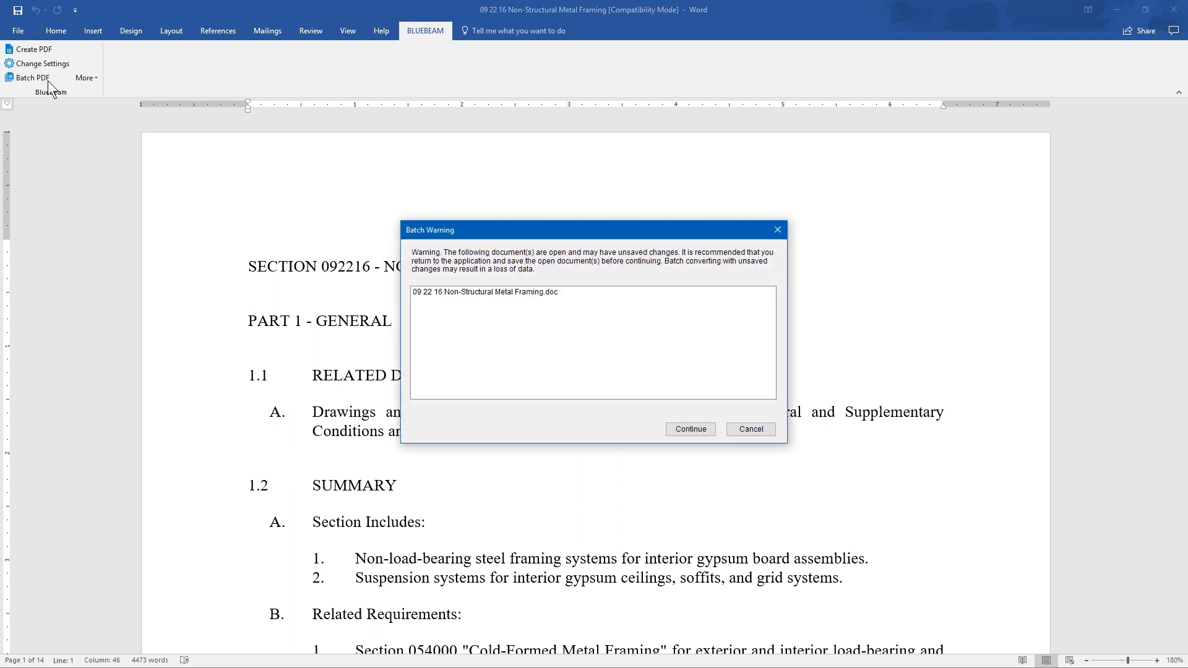
pyautogui.click(691, 430)
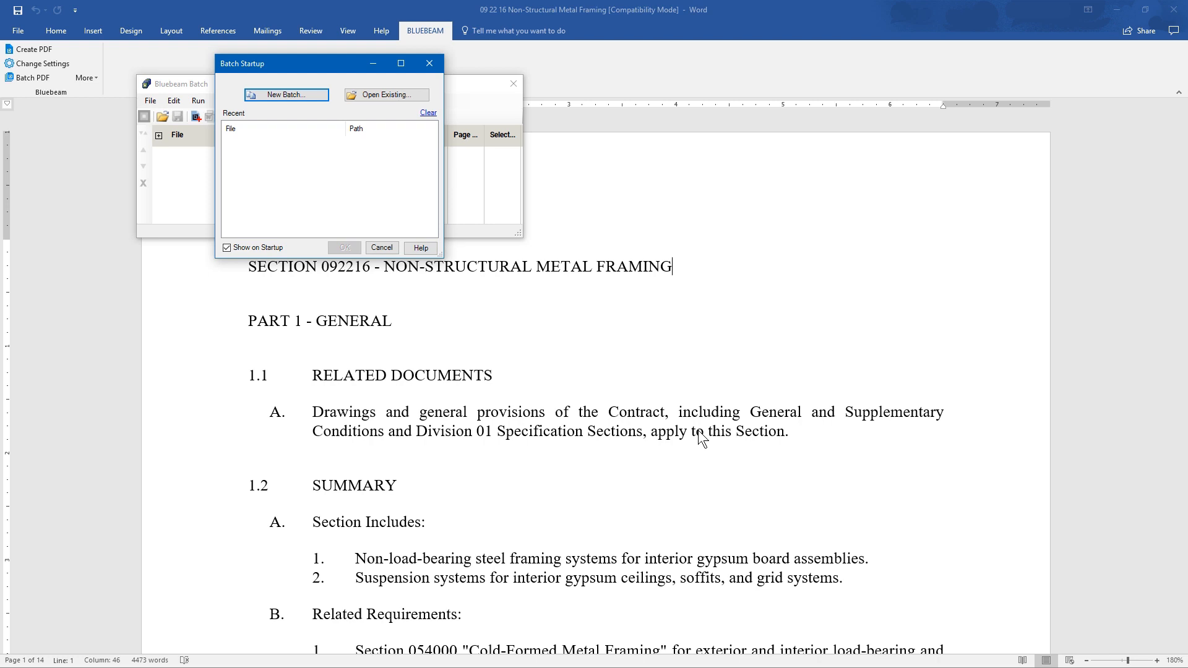
pyautogui.click(301, 94)
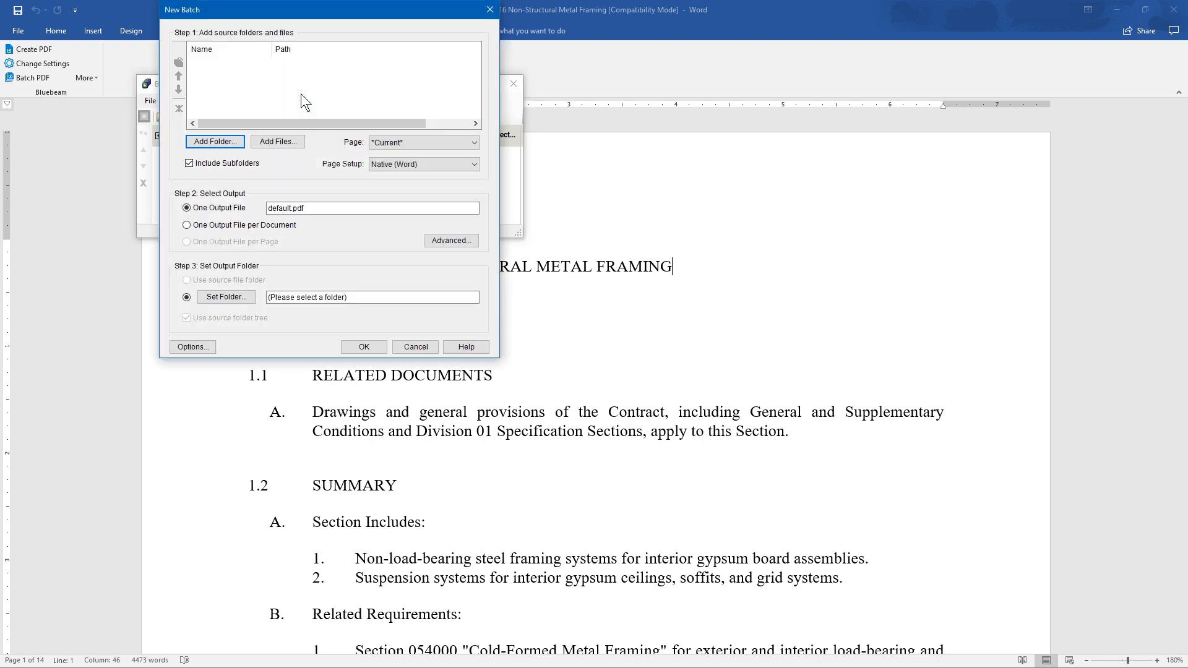
pyautogui.click(195, 141)
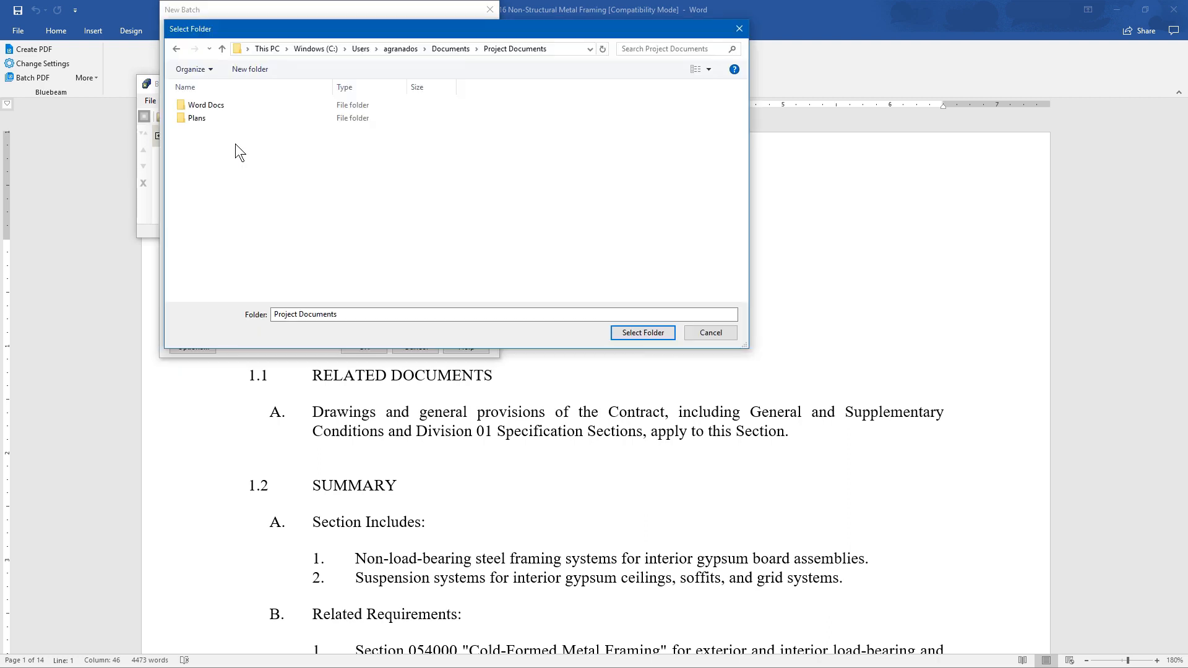
pyautogui.click(236, 106)
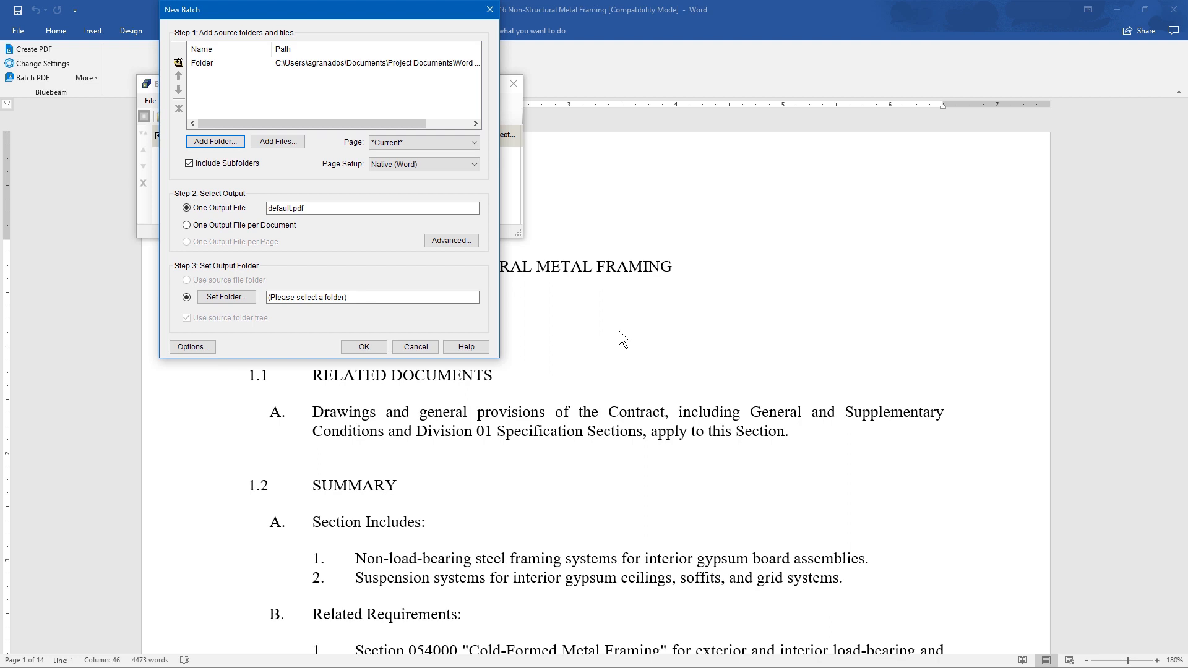
# - Set the batch to one output file per document in the source file folder, check the advanced settings and options, and create the batch
pyautogui.click(187, 225)
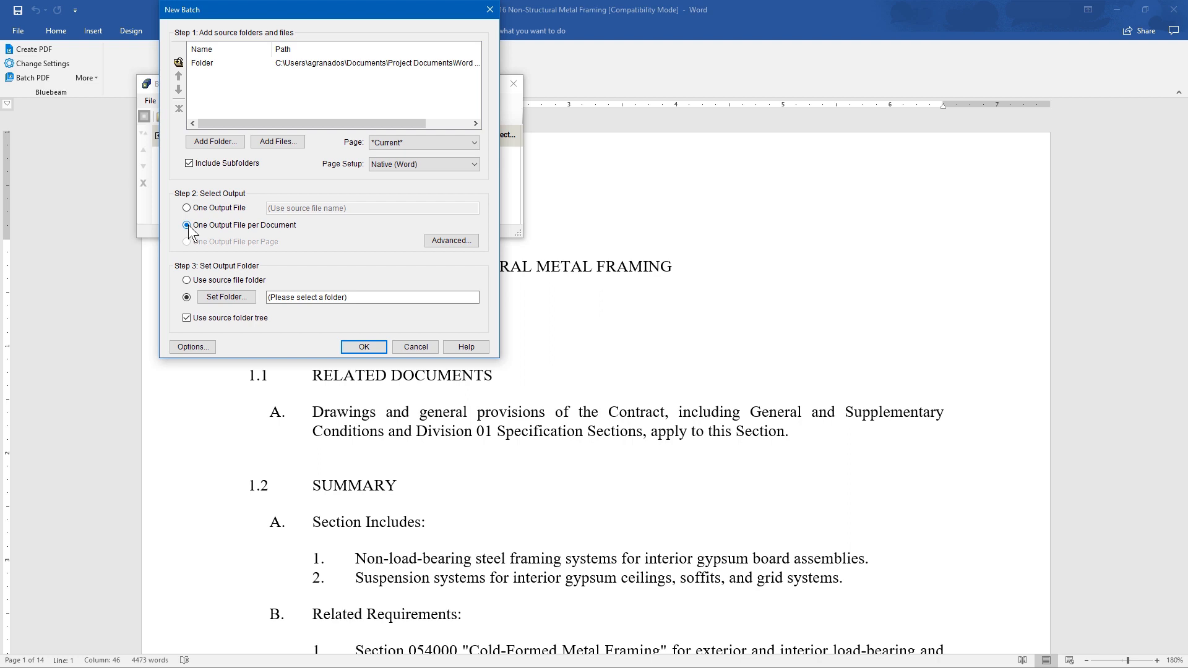
pyautogui.click(427, 240)
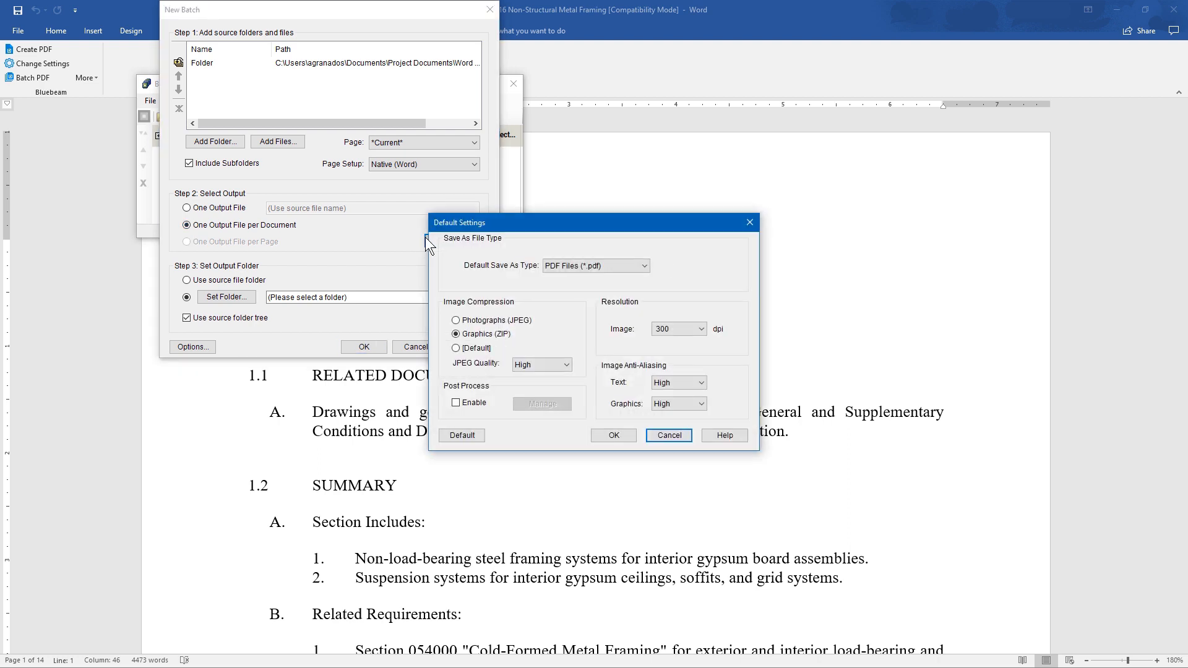
pyautogui.click(655, 433)
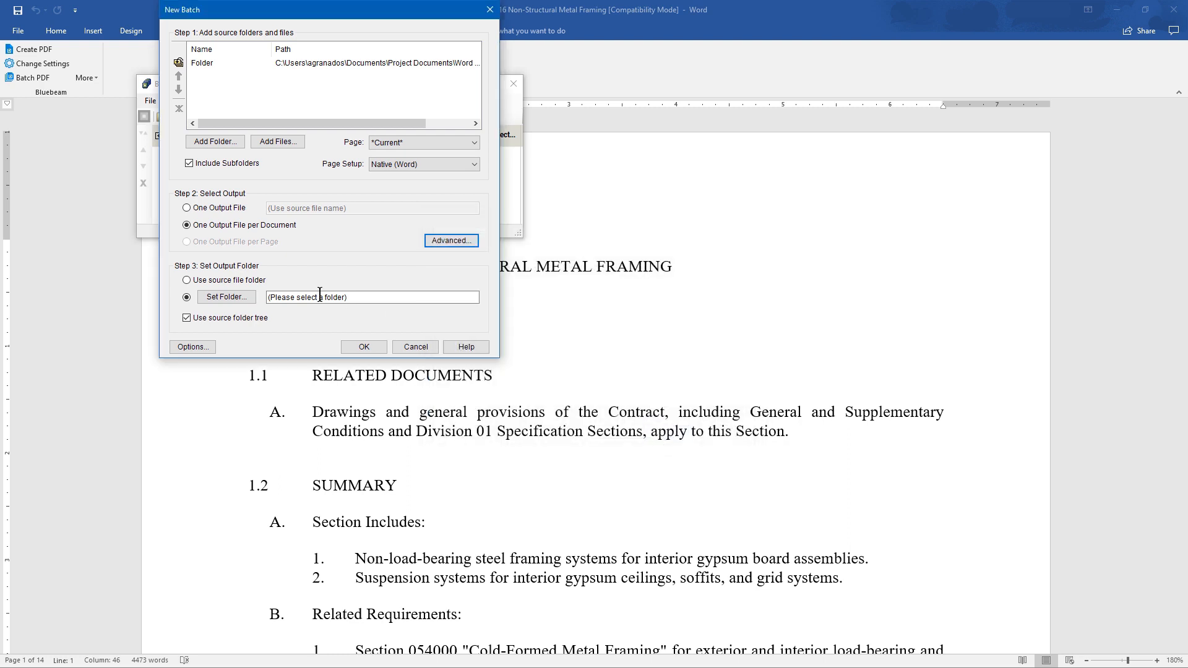
pyautogui.click(186, 281)
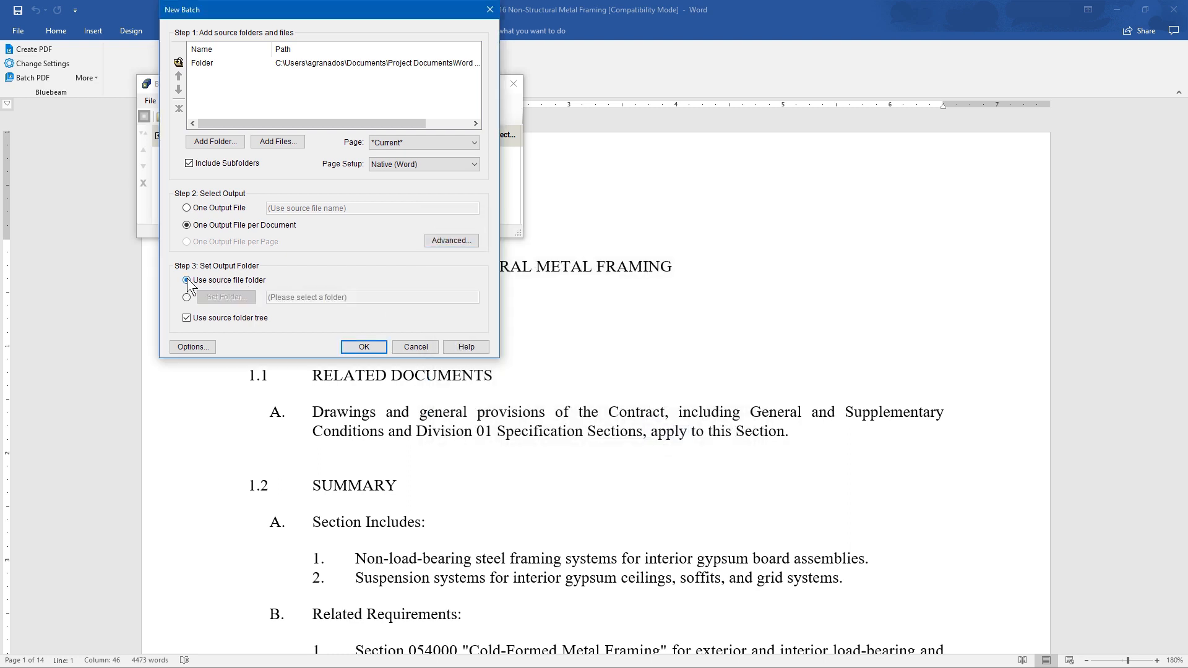
pyautogui.click(204, 348)
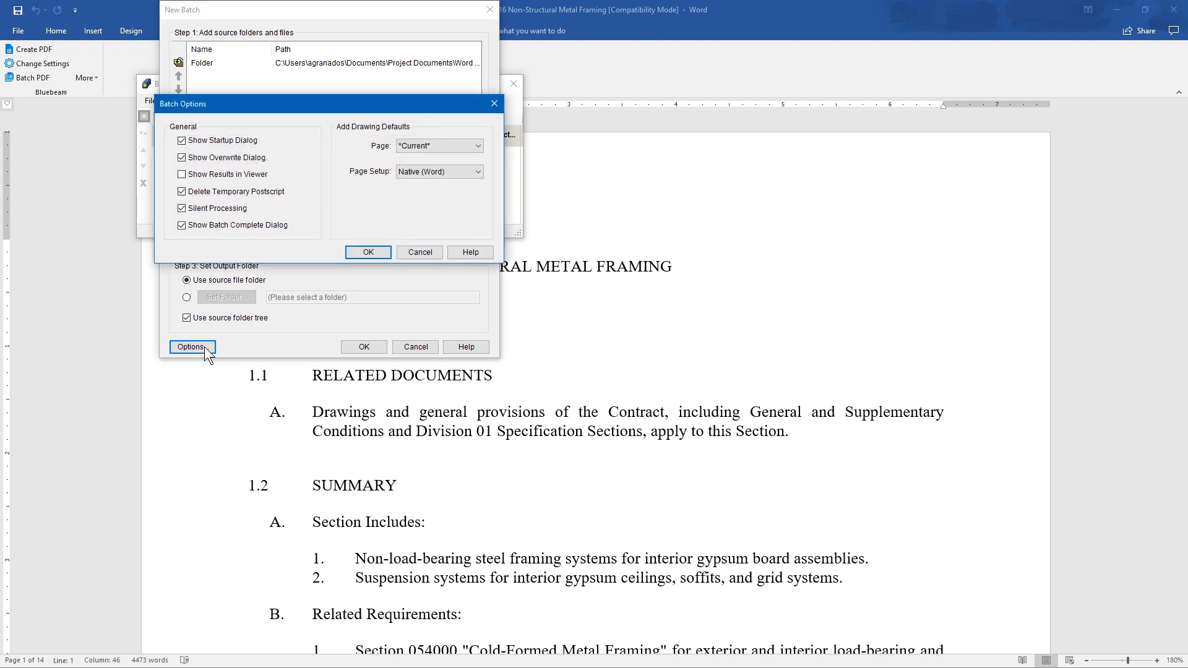
pyautogui.click(424, 251)
pyautogui.click(373, 341)
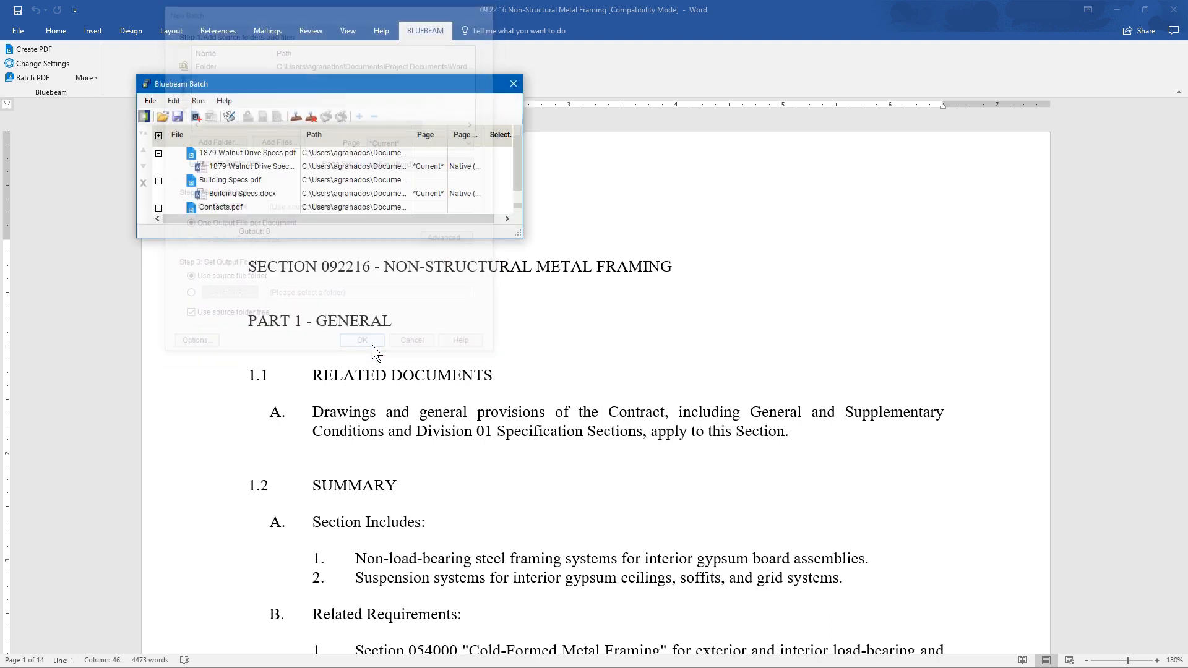
# - Run the batch conversion of the listed Word documents and close the batch window
pyautogui.click(198, 100)
pyautogui.click(234, 114)
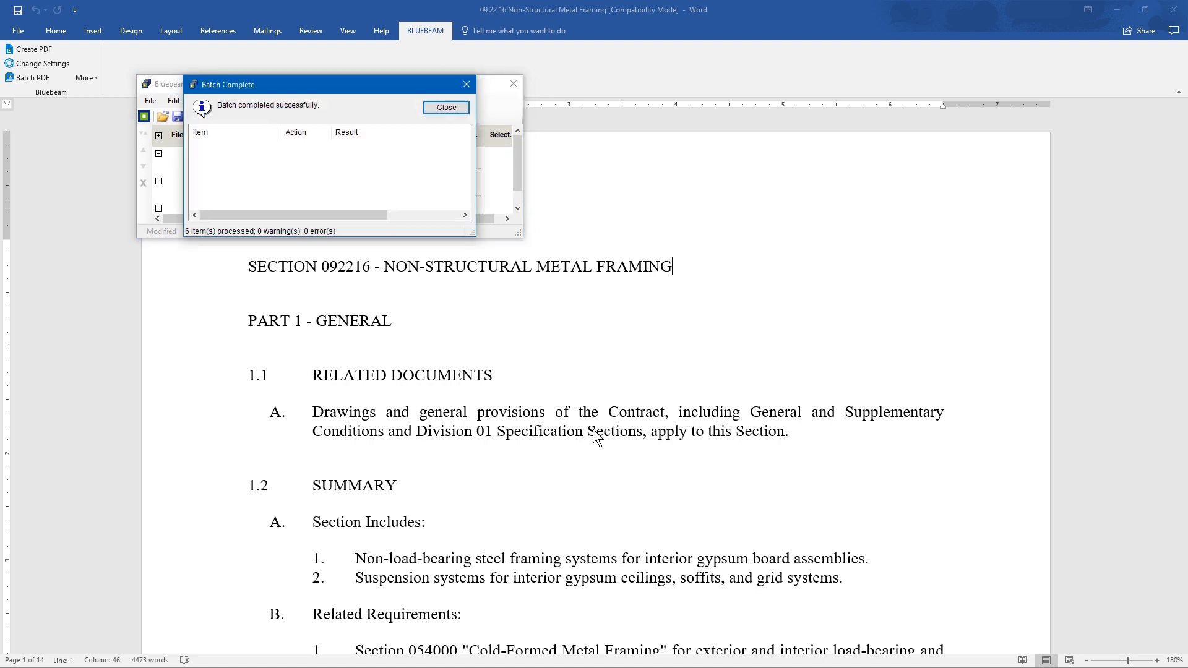
pyautogui.click(514, 86)
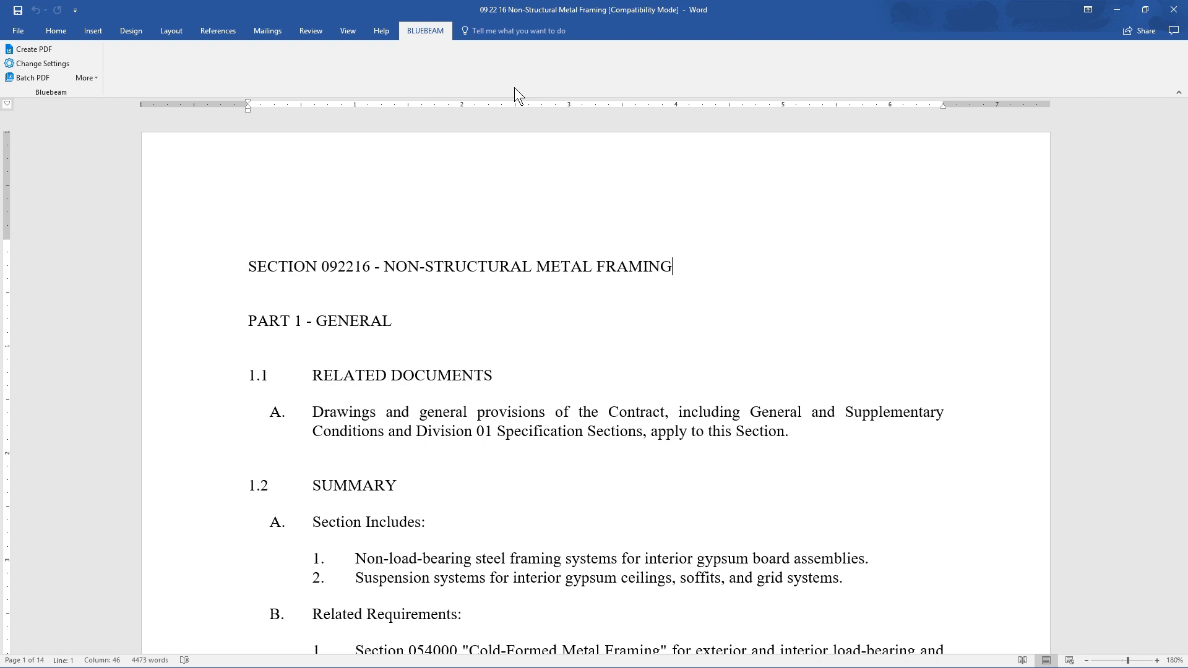
# - Print all pages of the metal framing specification with the Bluebeam PDF printer
pyautogui.click(21, 38)
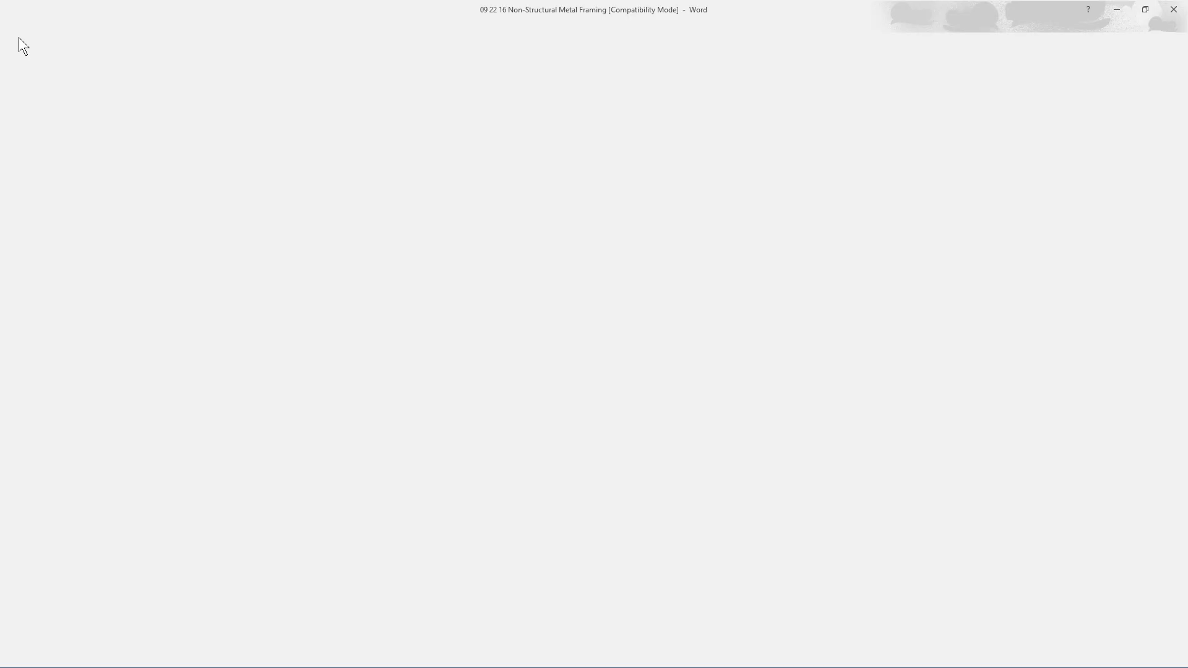
pyautogui.click(33, 177)
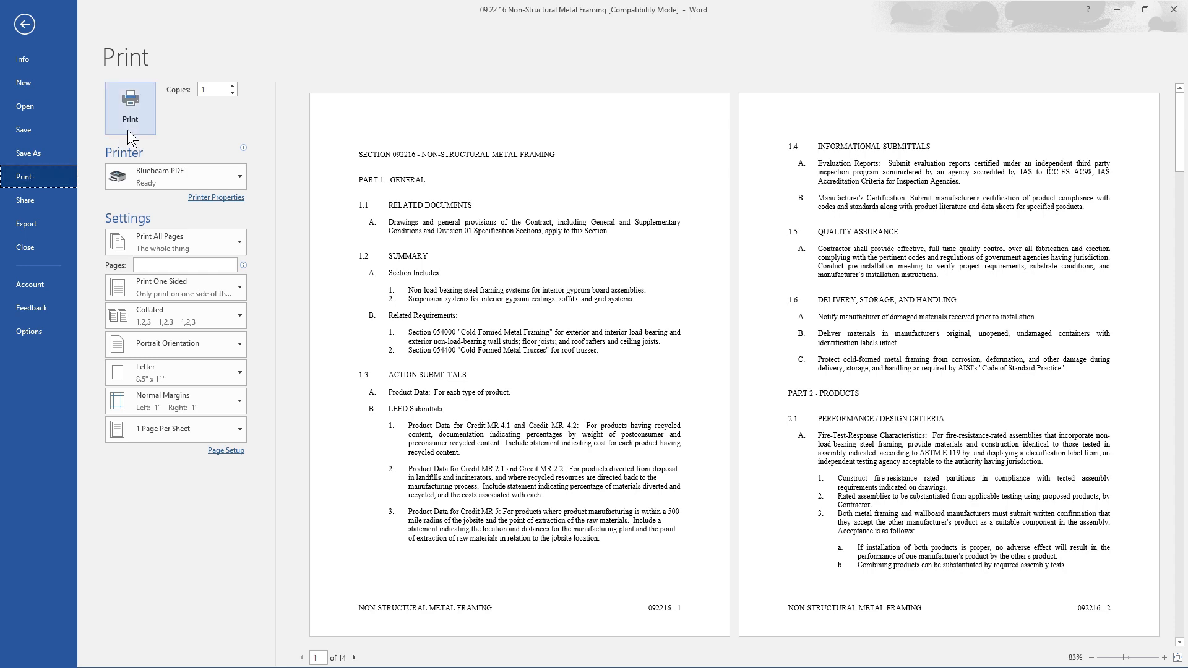
pyautogui.click(130, 111)
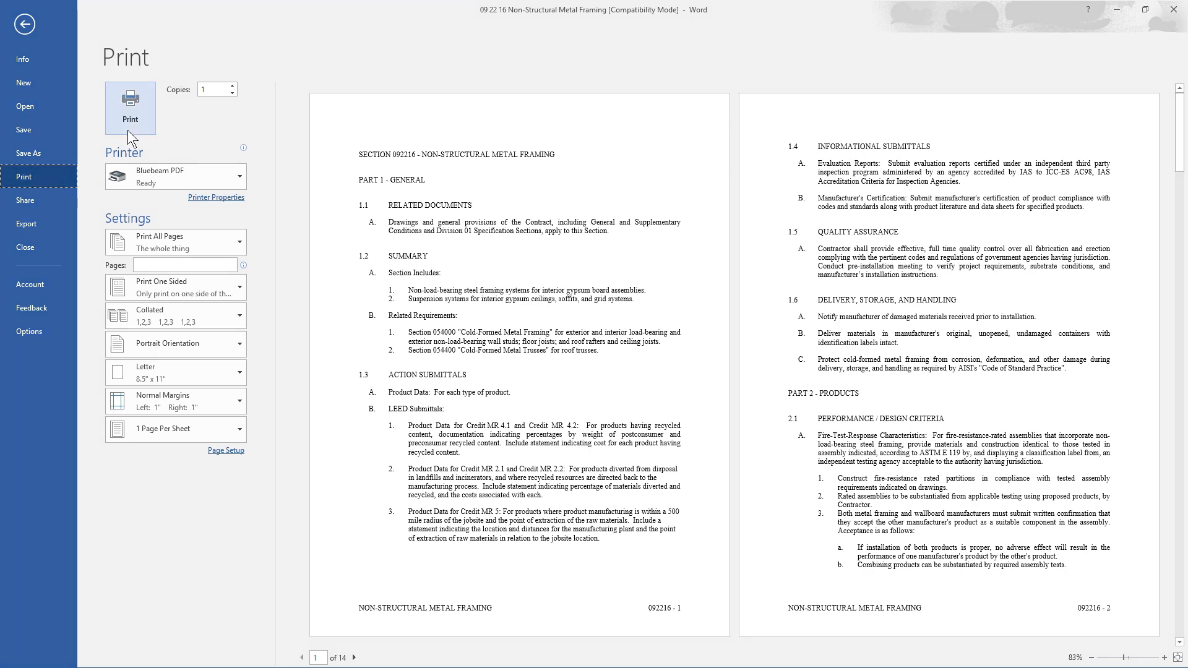